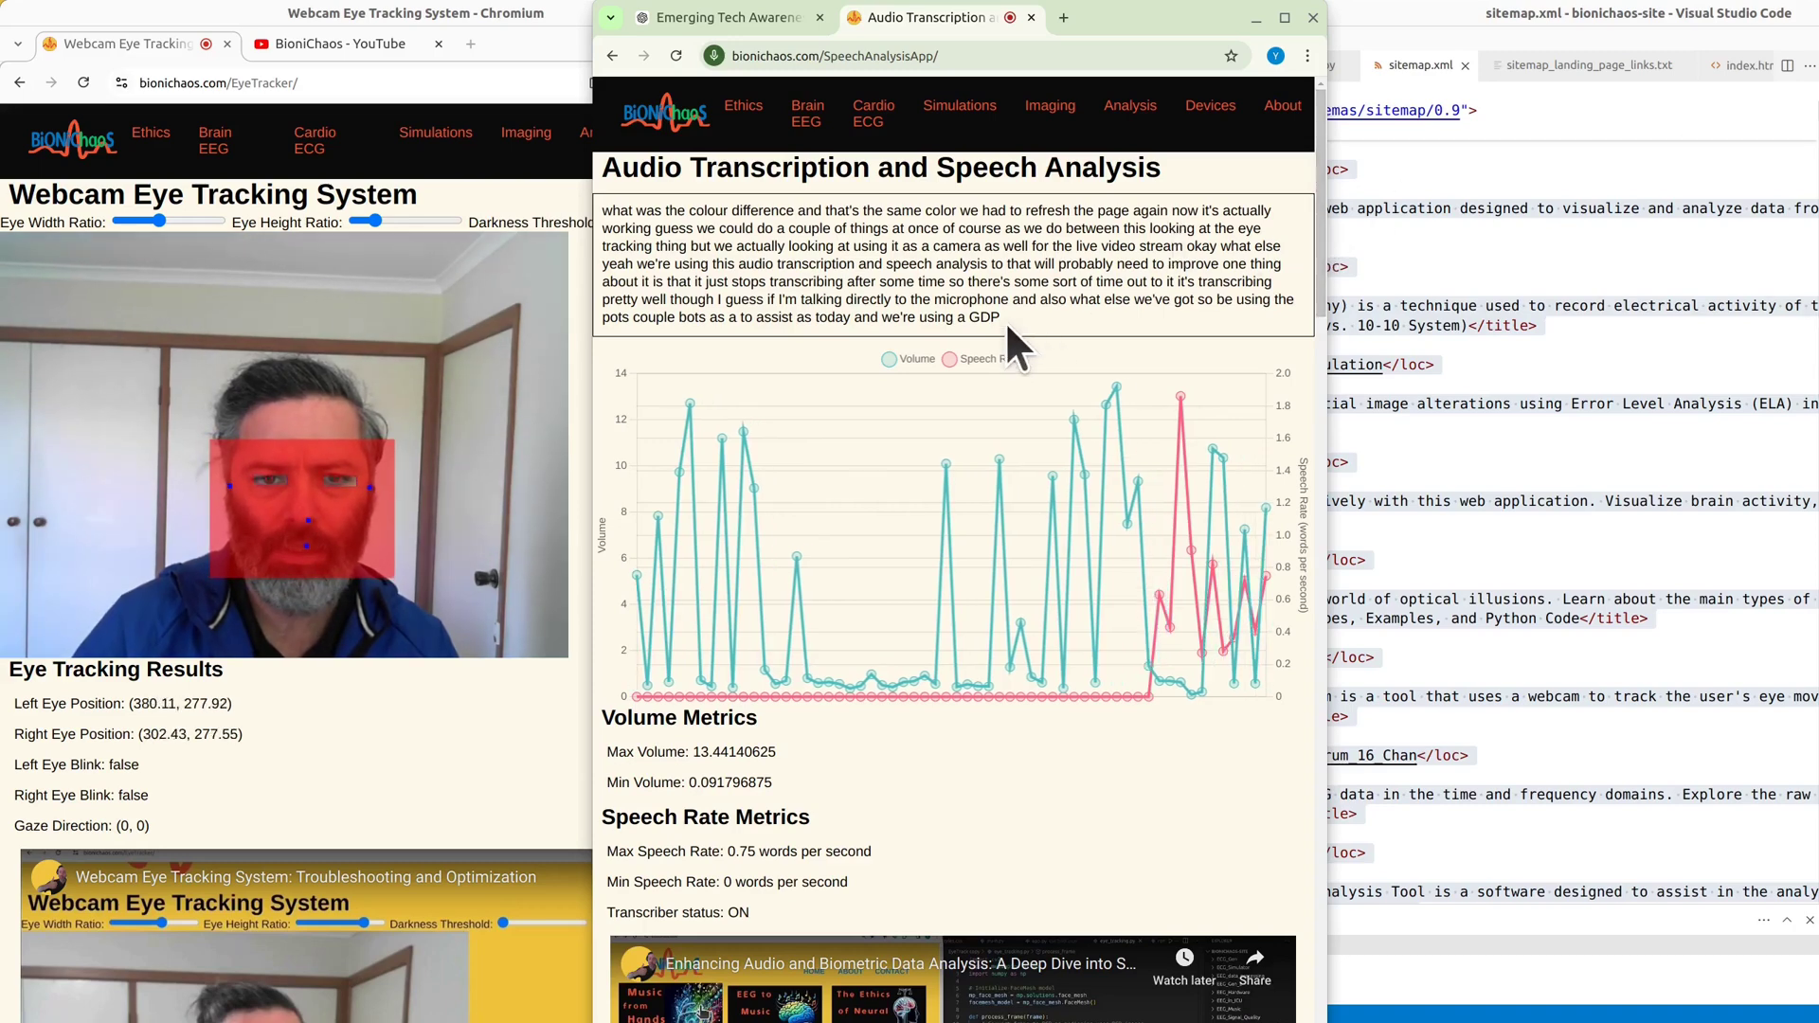
- Select the speech transcript and send it to ChatGPT for a reply
{"action": "double_click", "coordinate": [997, 319]}
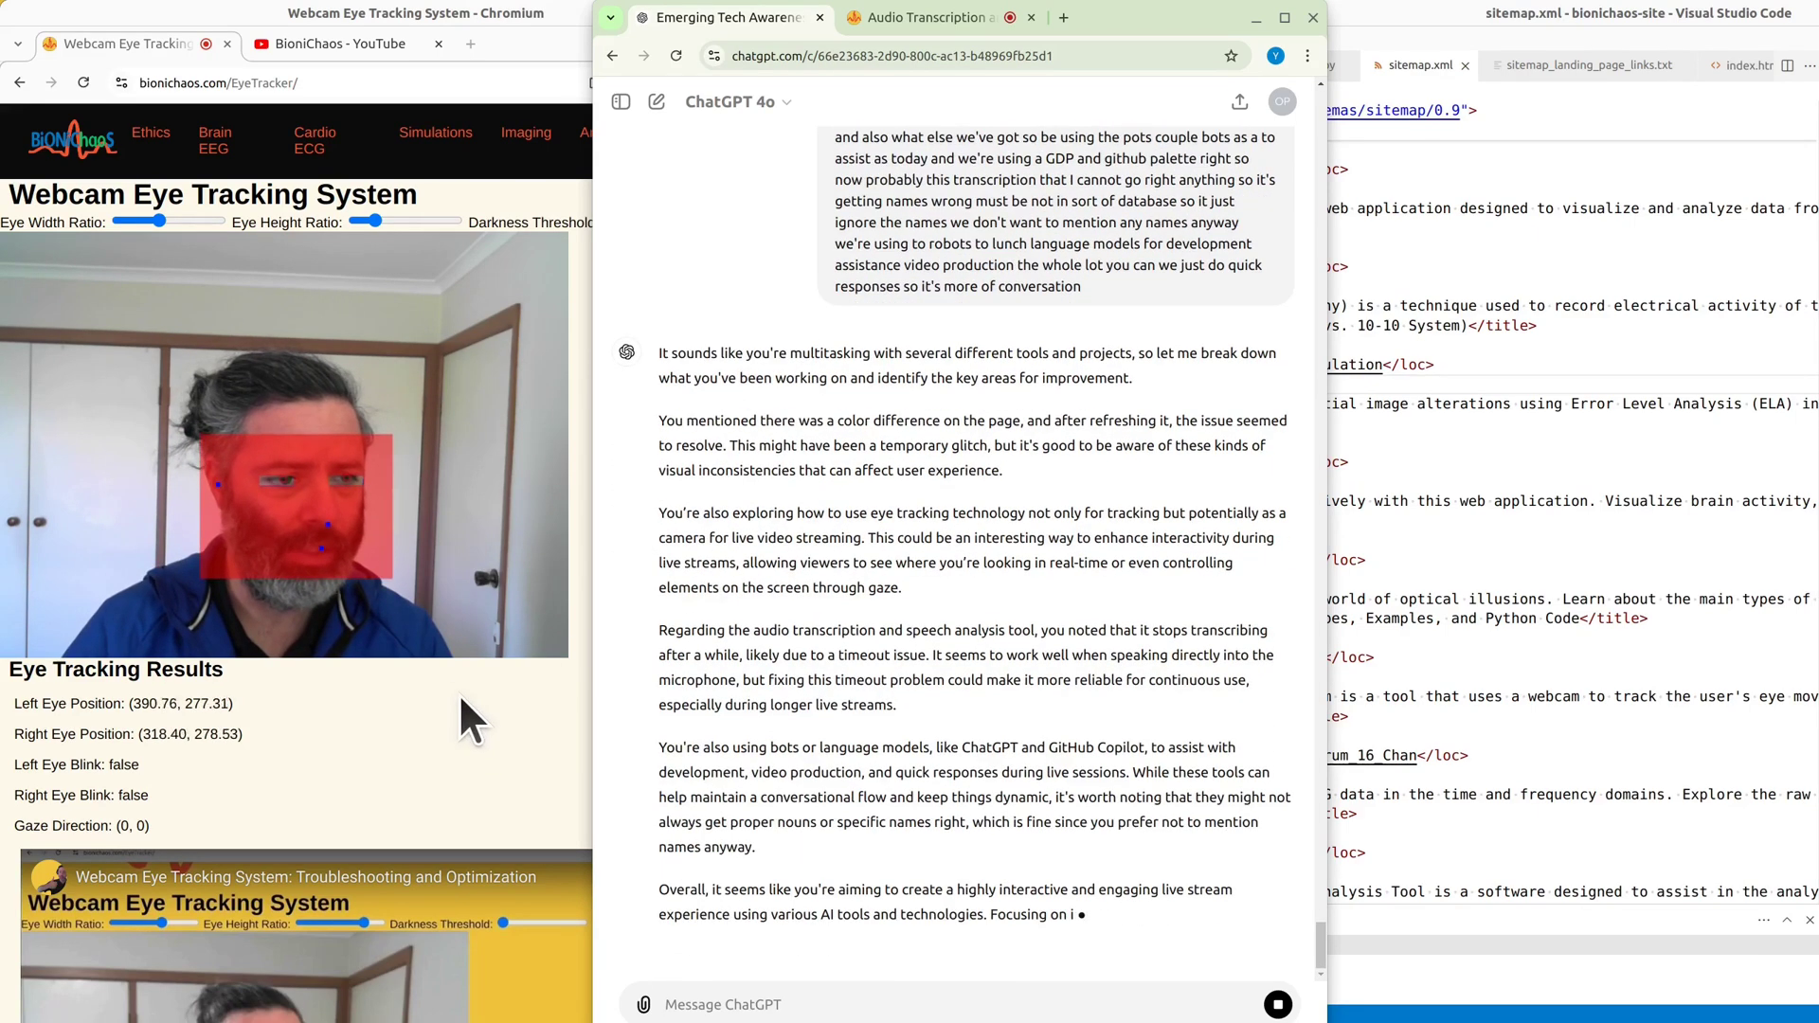
- Lower the Darkness Threshold of the Webcam Eye Tracking System to near its minimum
{"action": "left_click", "coordinate": [384, 669]}
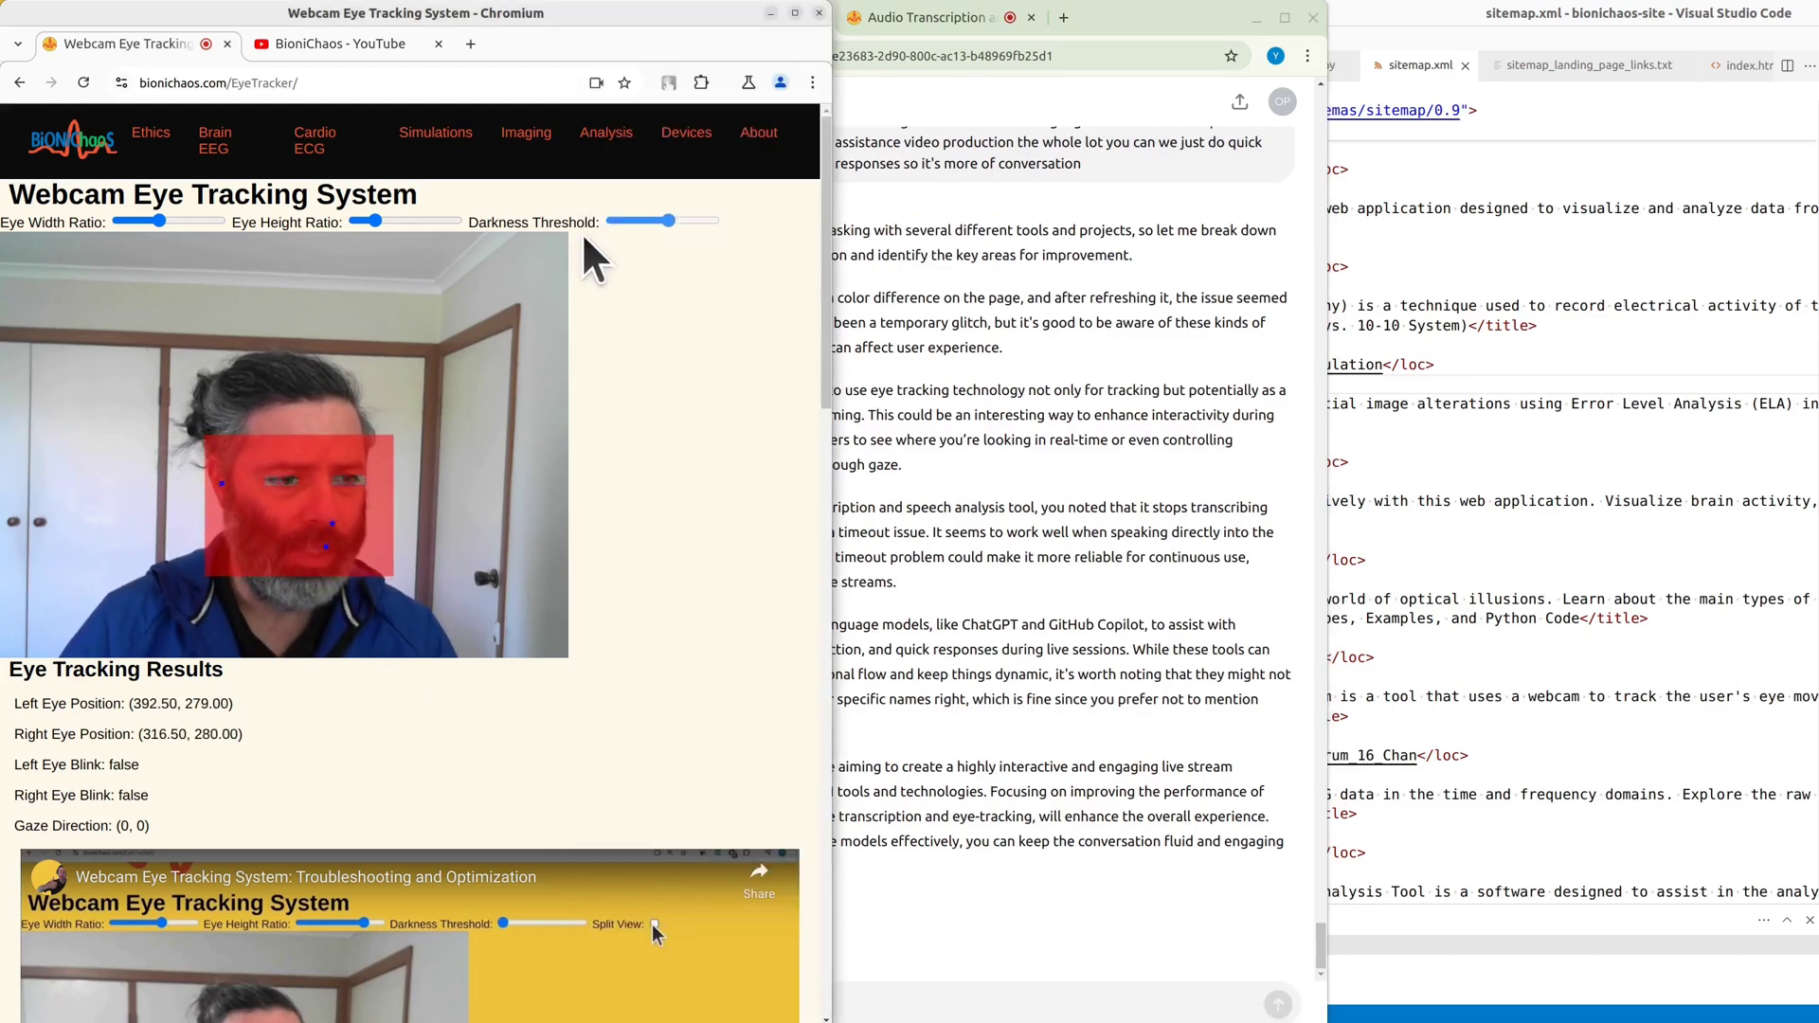
{"action": "mouse_move", "coordinate": [630, 221]}
{"action": "left_mouse_down"}
{"action": "mouse_move", "coordinate": [718, 237]}
{"action": "mouse_move", "coordinate": [598, 231]}
{"action": "mouse_move", "coordinate": [621, 230]}
{"action": "mouse_move", "coordinate": [612, 242]}
{"action": "left_mouse_up"}
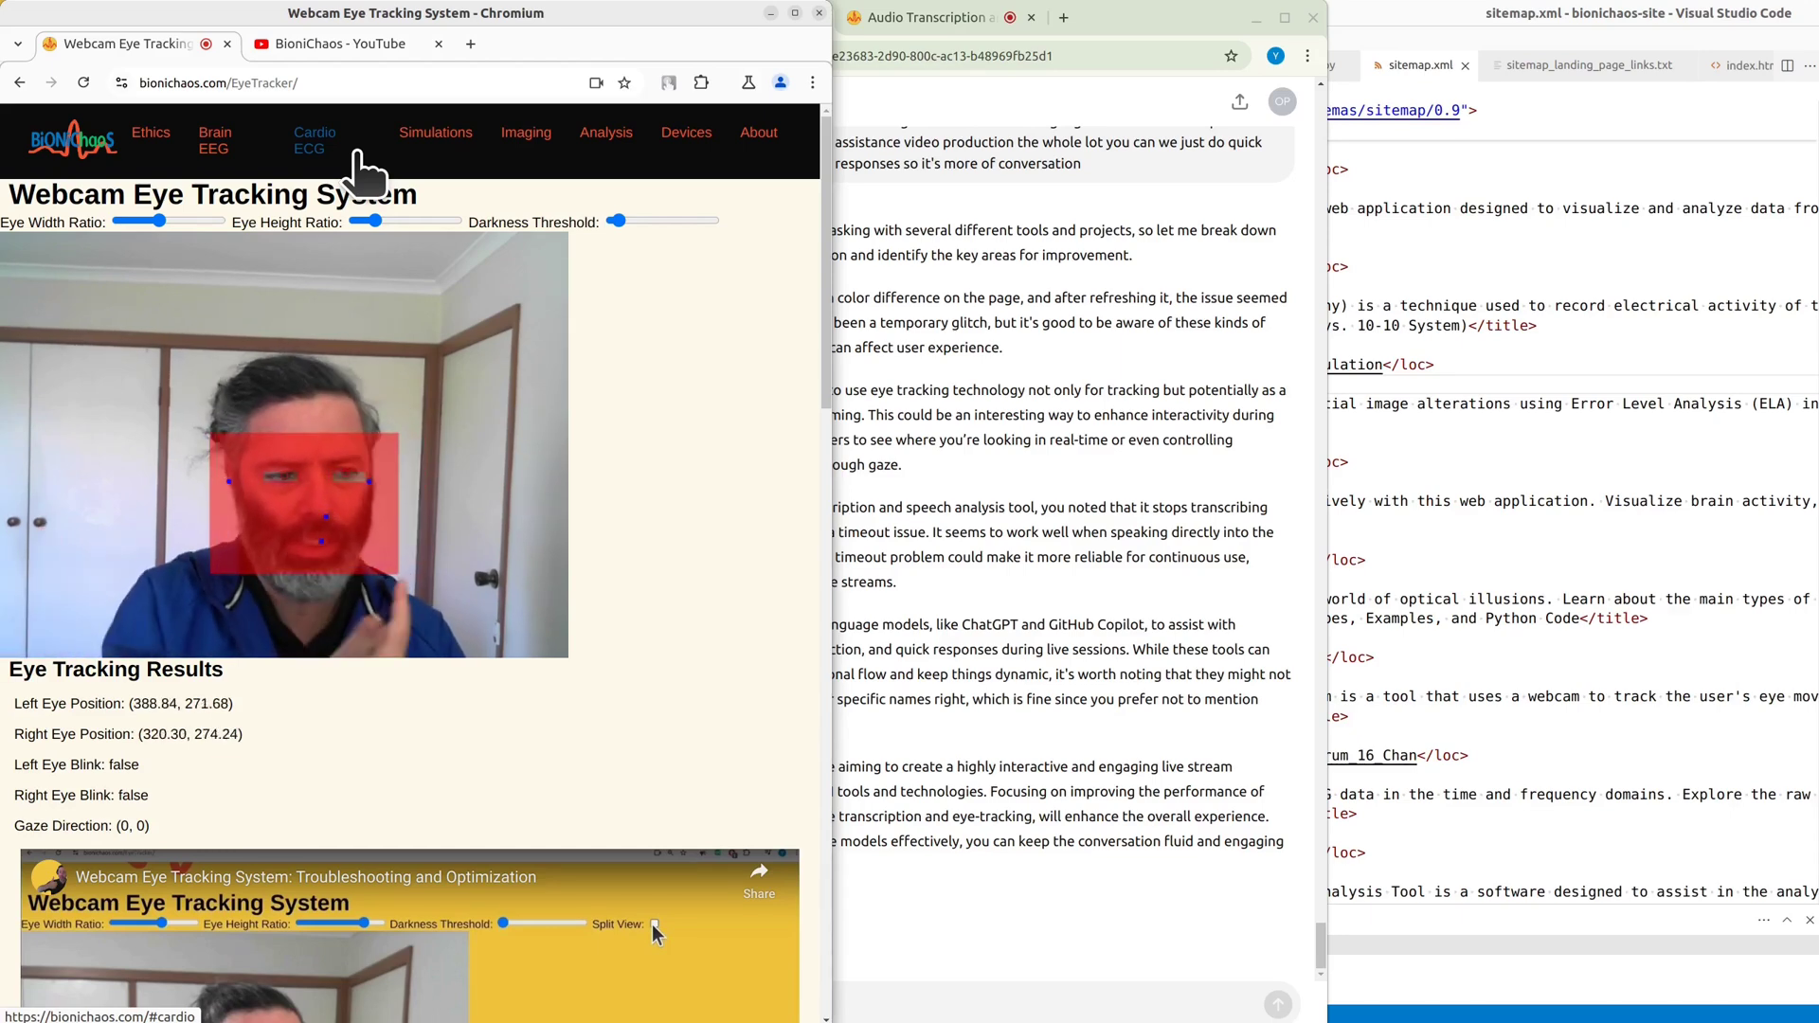
- Read ChatGPT's reply to the submitted speech transcript, from the color difference to the language model remarks
{"action": "left_click", "coordinate": [1036, 457]}
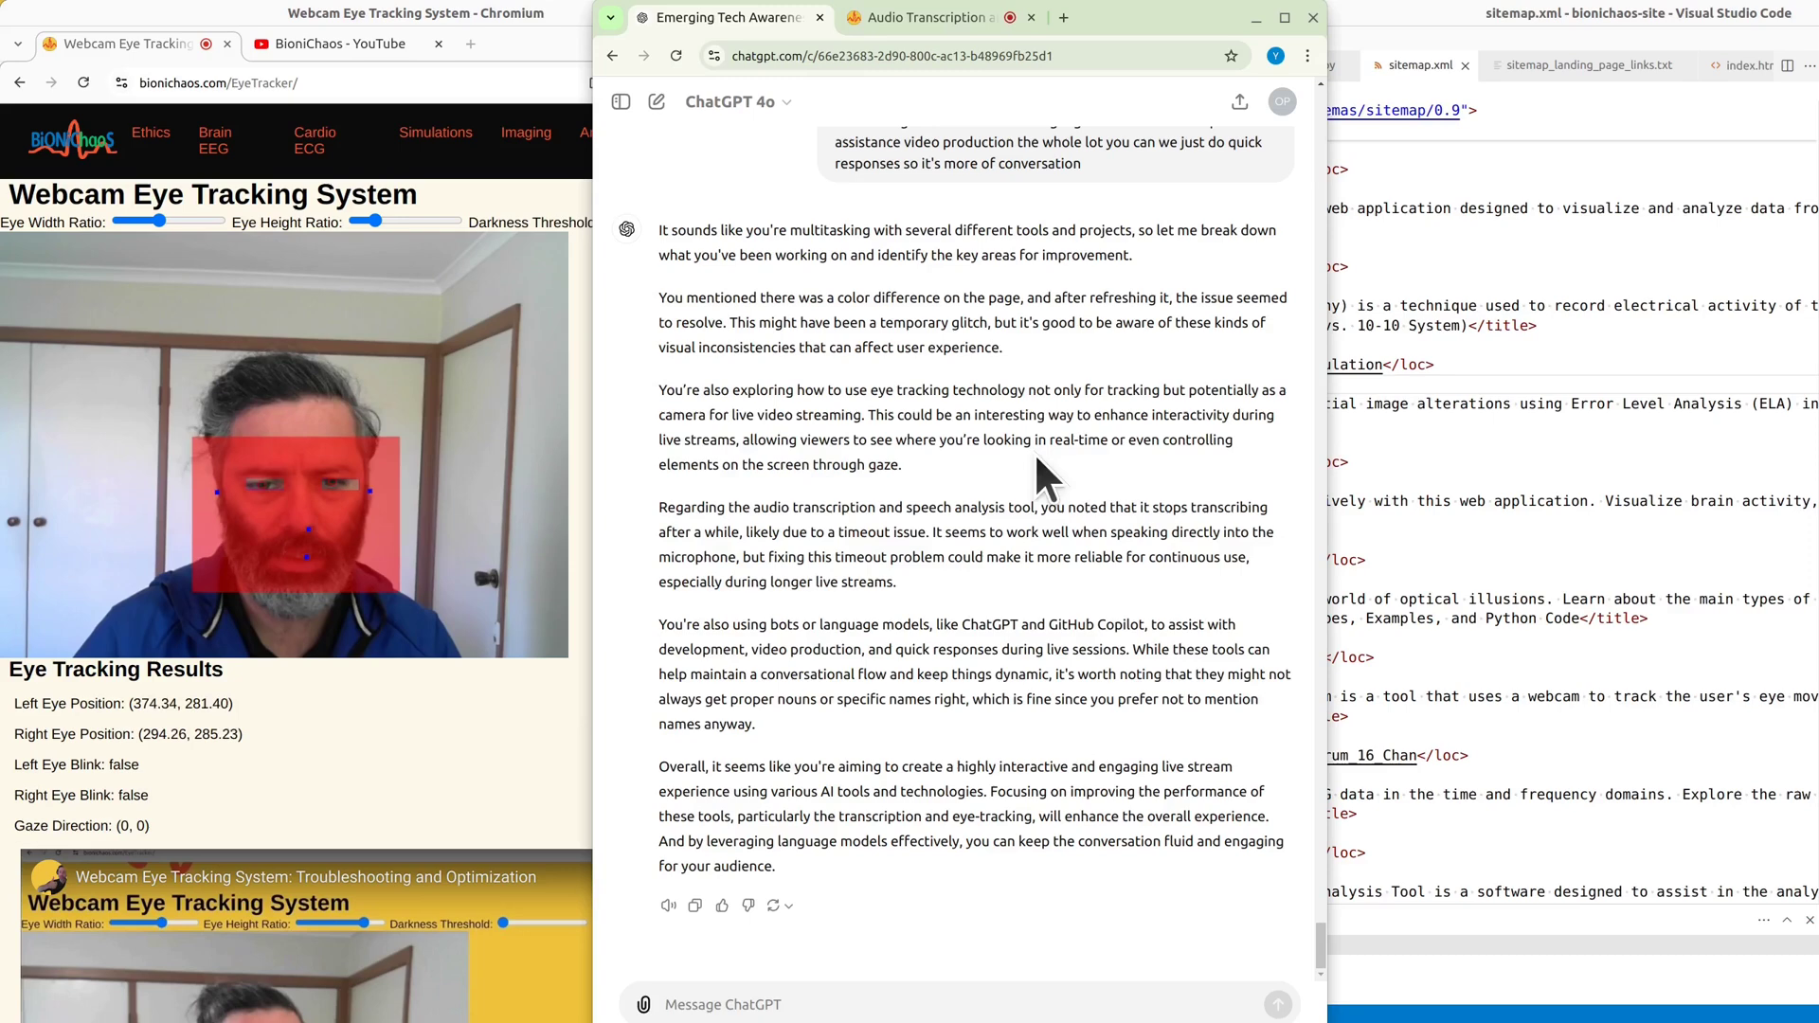
{"action": "scroll", "coordinate": [1050, 563], "scroll_direction": "up", "scroll_amount": 2}
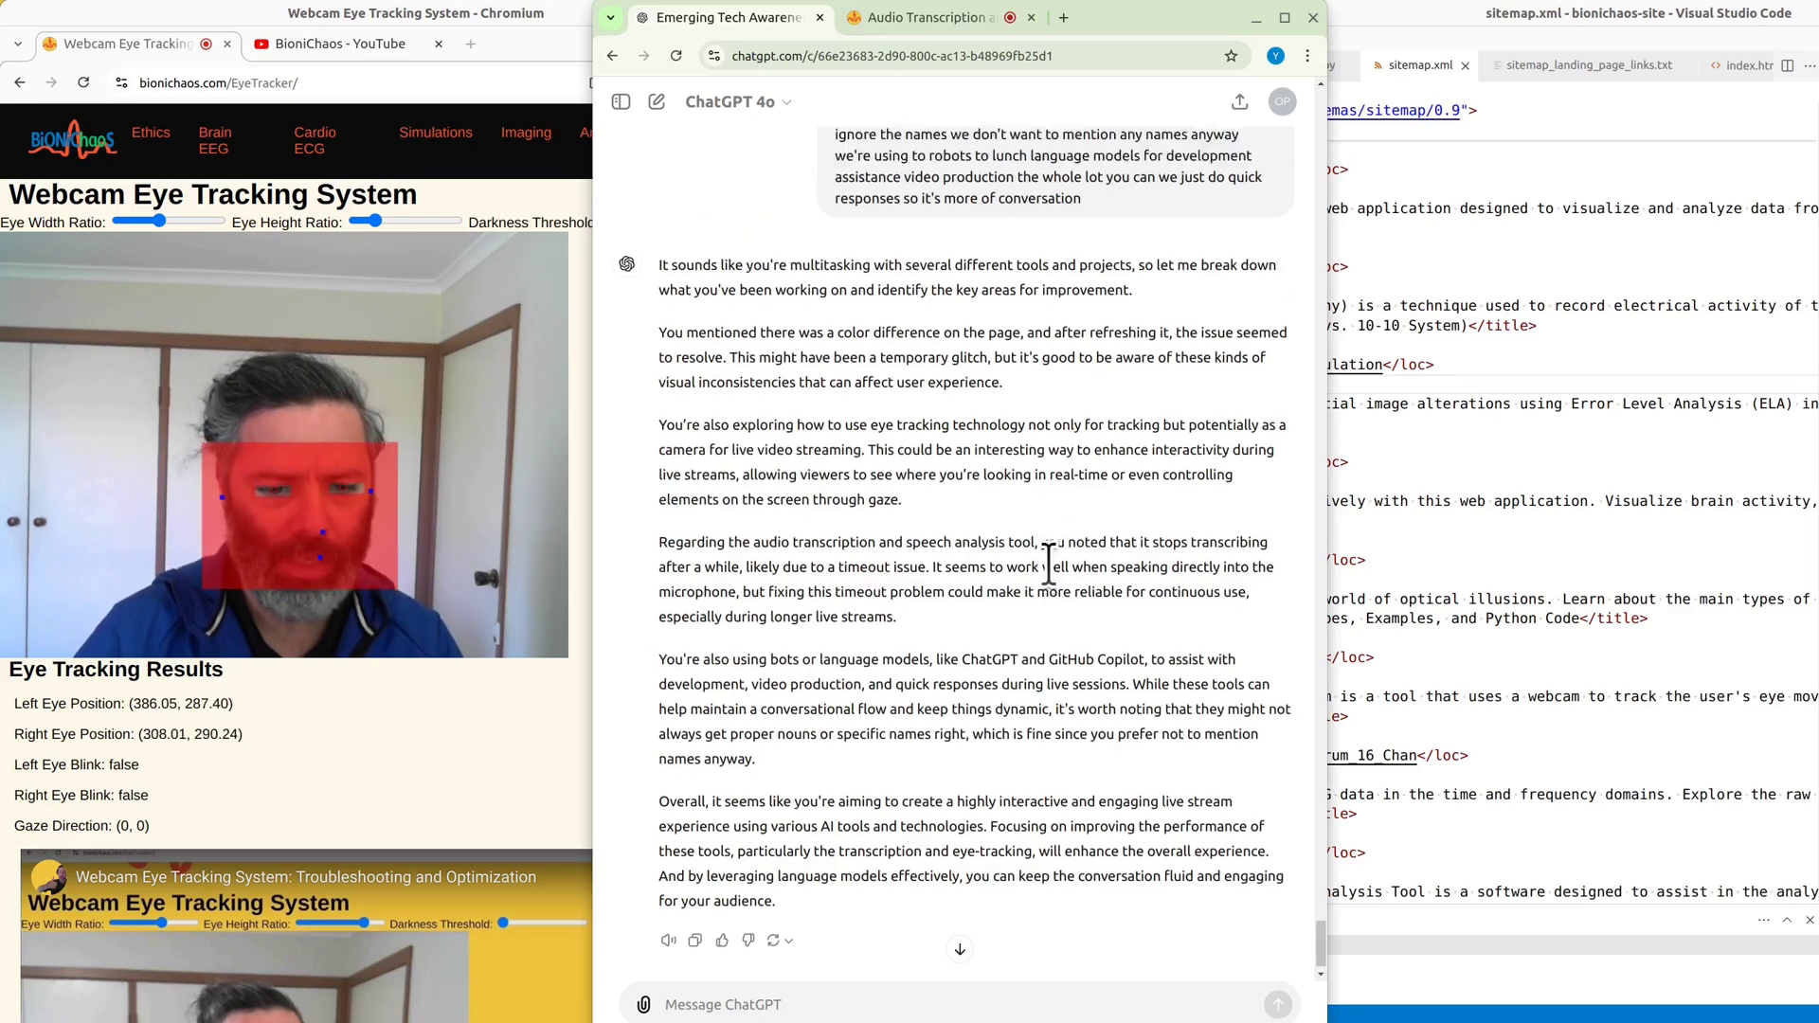
{"action": "scroll", "coordinate": [1043, 567], "scroll_direction": "down", "scroll_amount": 2}
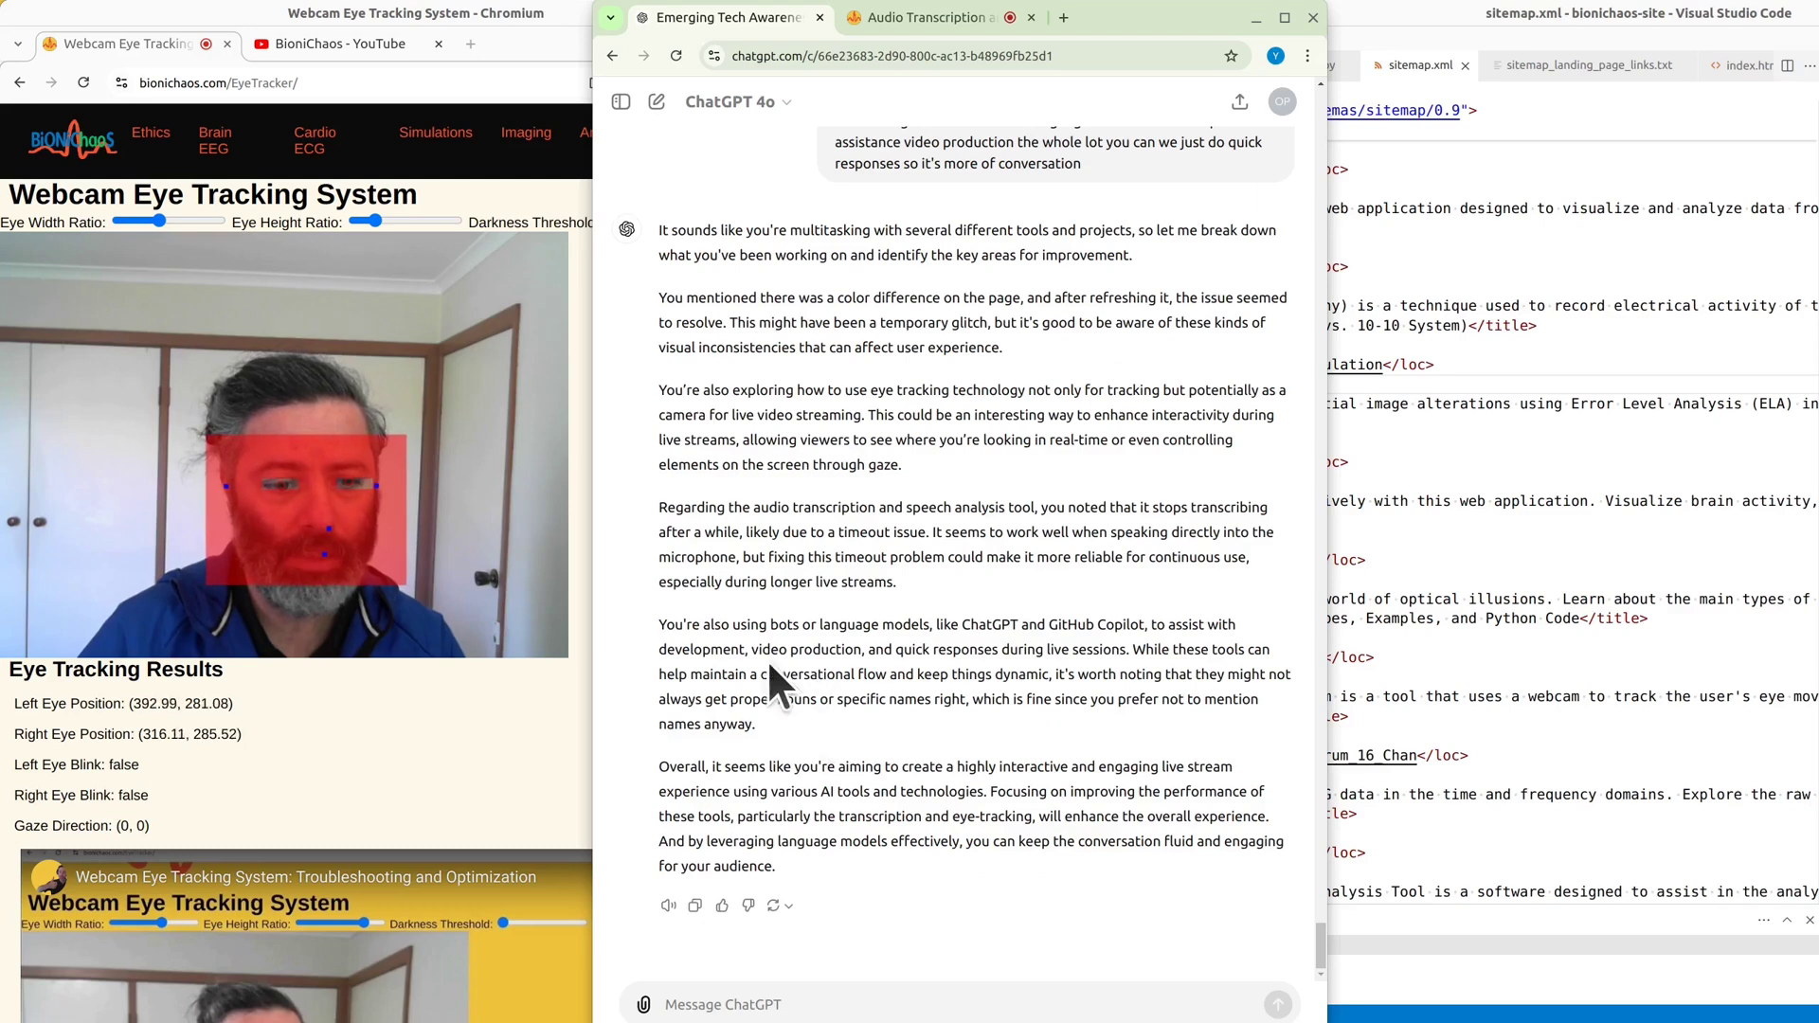
{"action": "left_click_drag", "start_coordinate": [717, 464], "coordinate": [803, 654]}
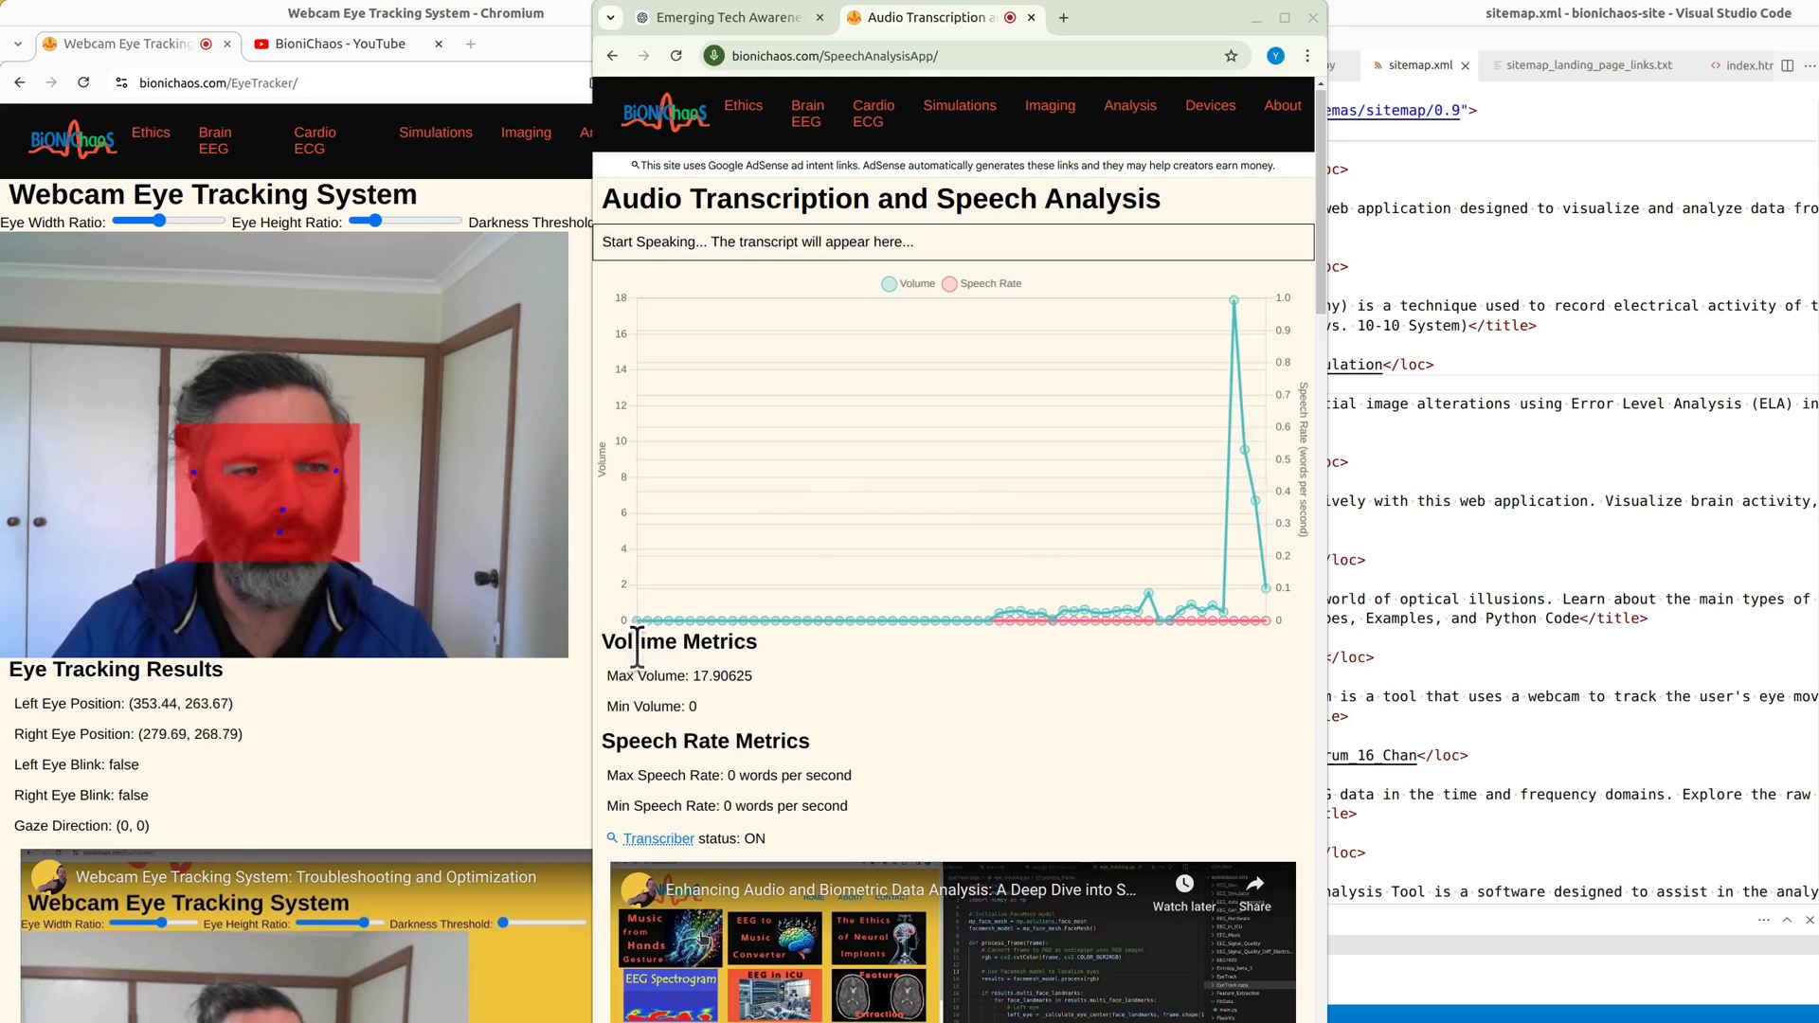
- Examine the maximum and minimum values under Volume Metrics on the speech analysis page
{"action": "left_click_drag", "start_coordinate": [616, 642], "coordinate": [776, 646]}
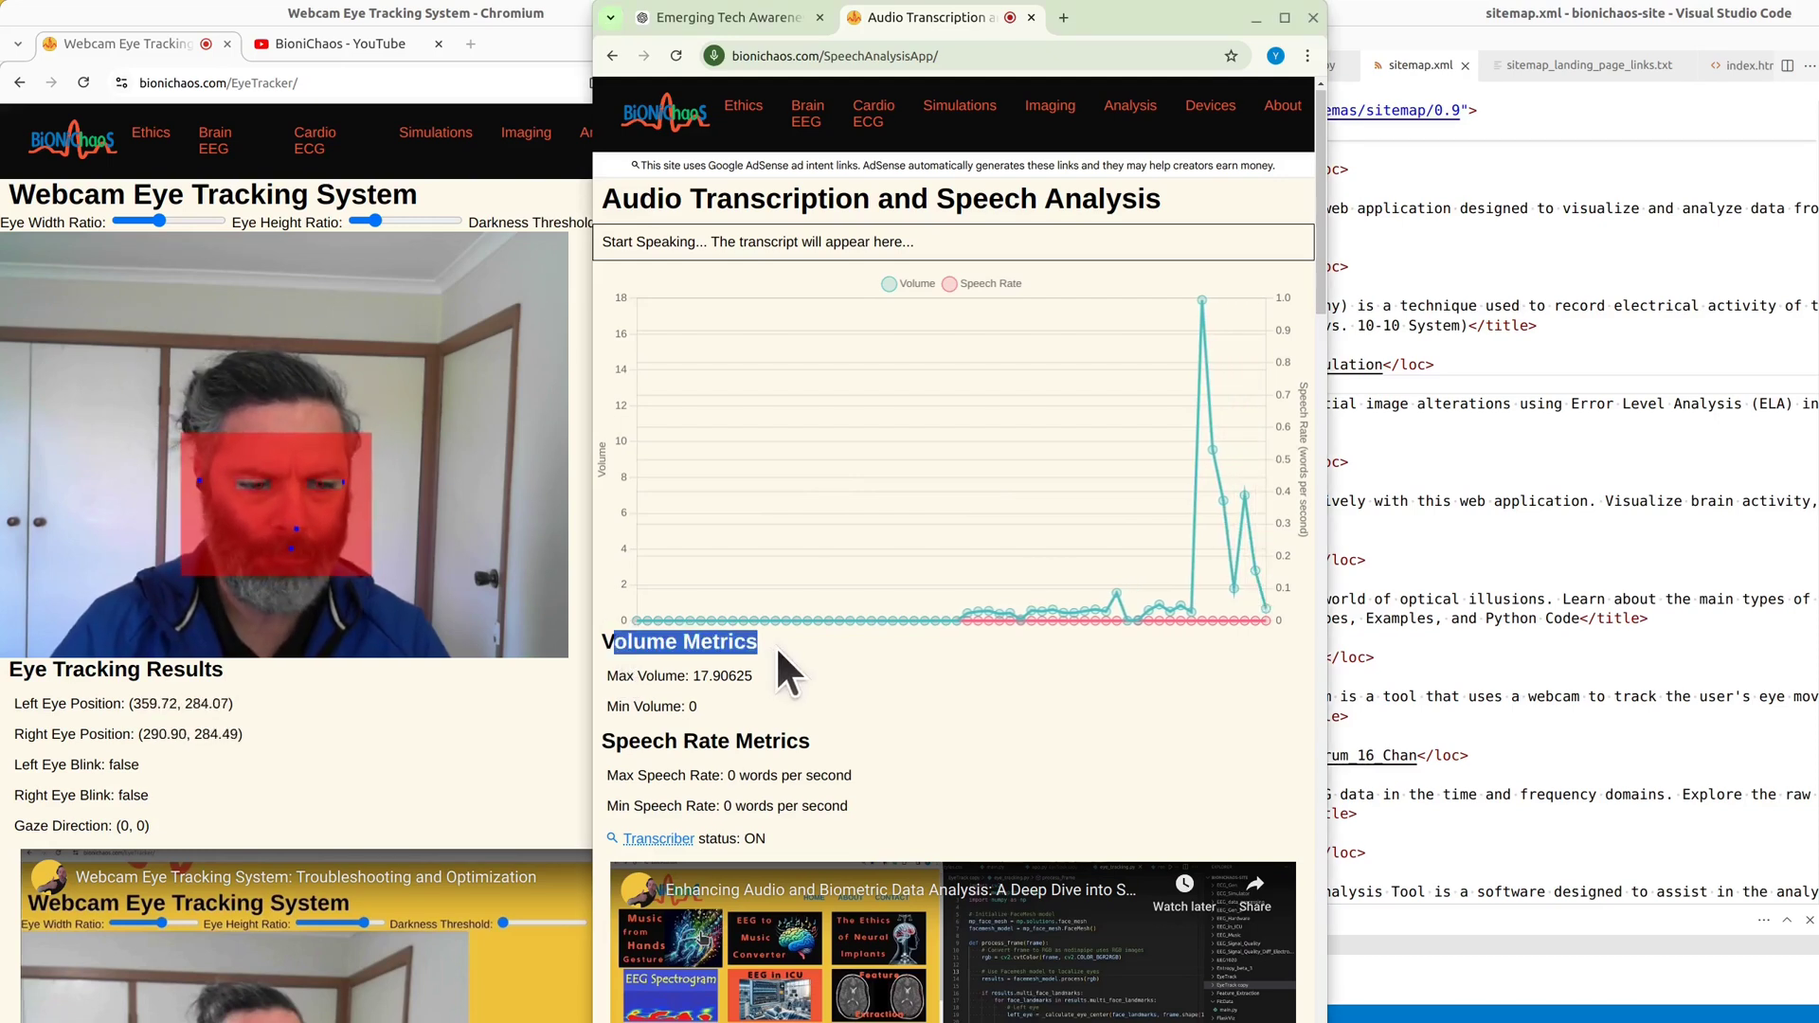
{"action": "left_click_drag", "start_coordinate": [608, 706], "coordinate": [661, 706]}
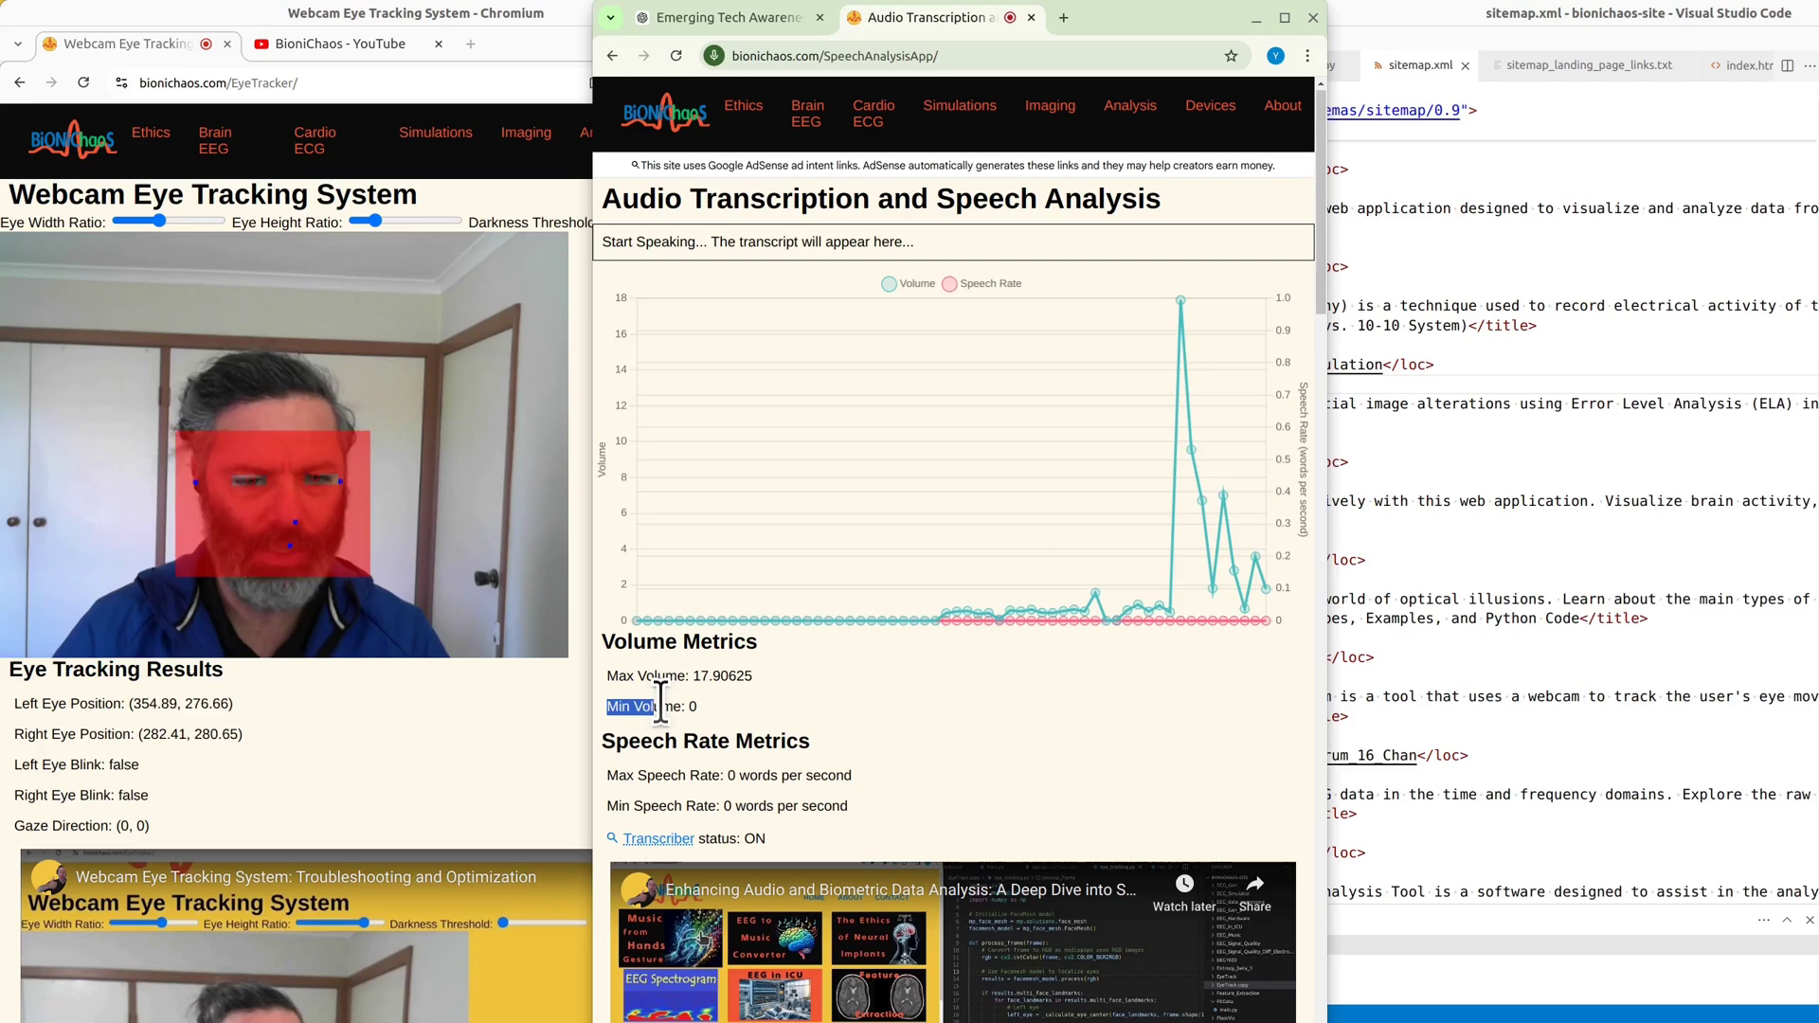
{"action": "left_click_drag", "start_coordinate": [801, 242], "coordinate": [852, 244]}
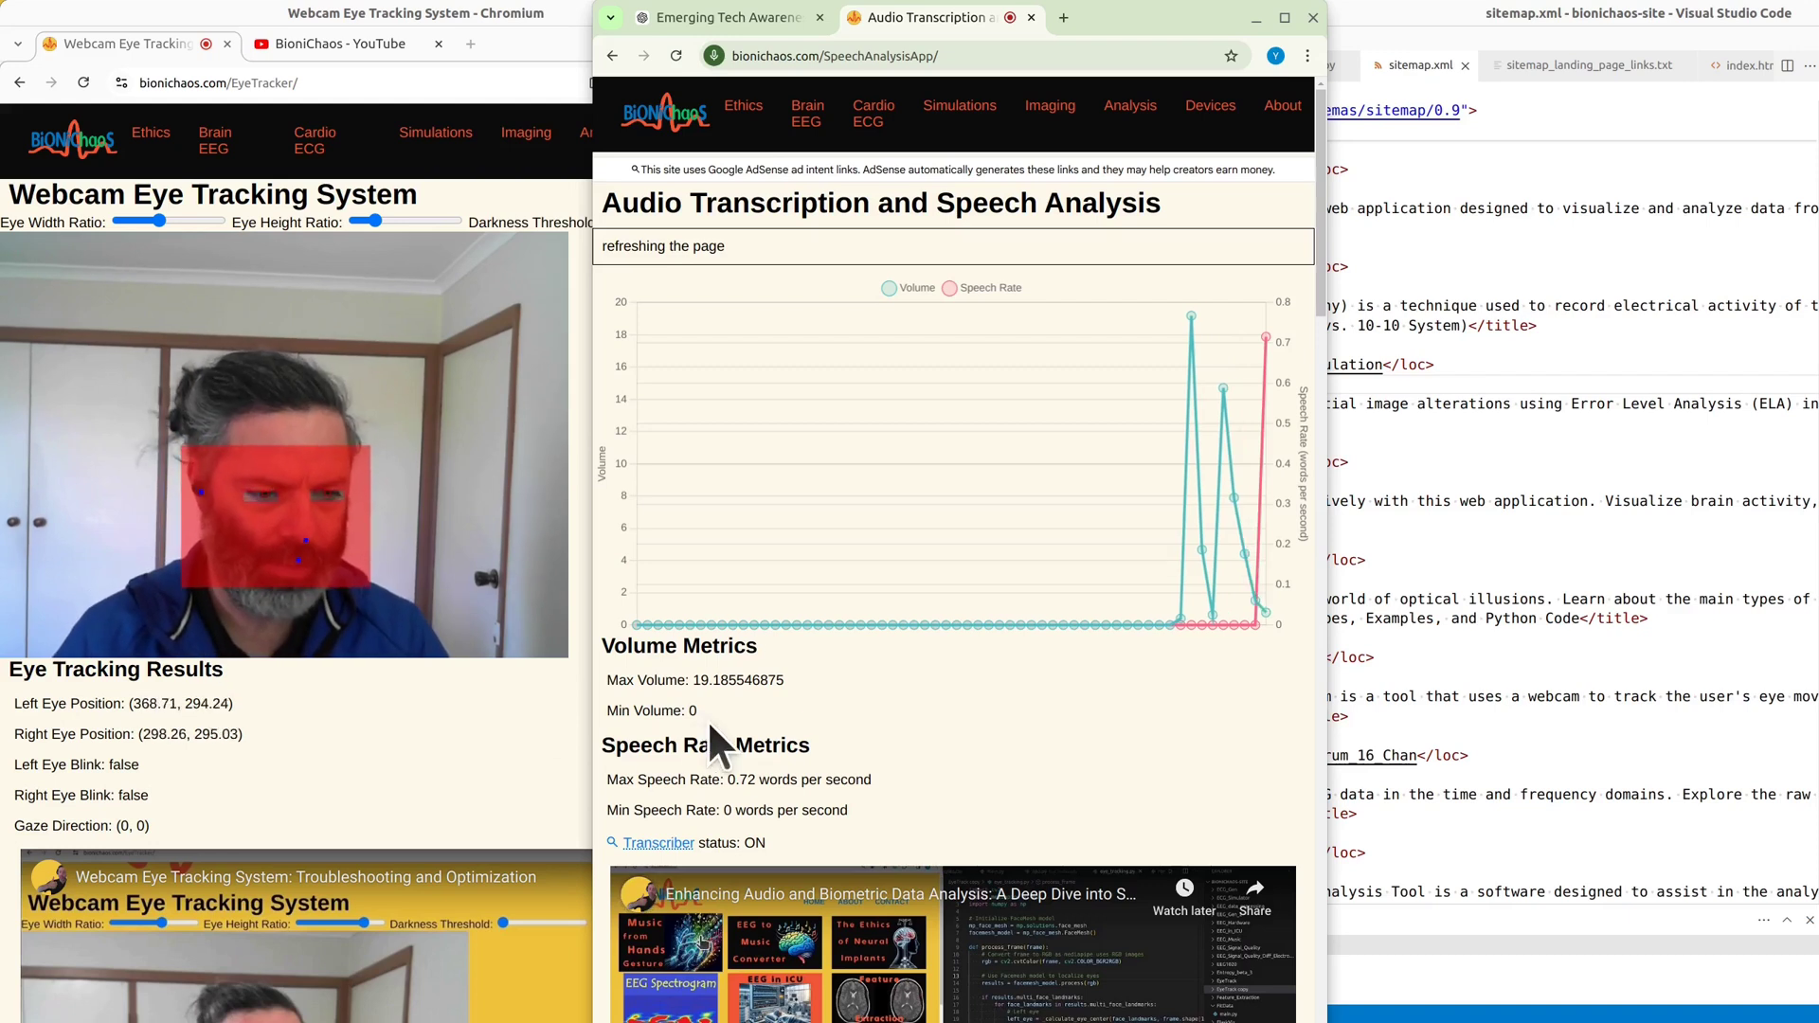
{"action": "triple_click", "coordinate": [654, 710]}
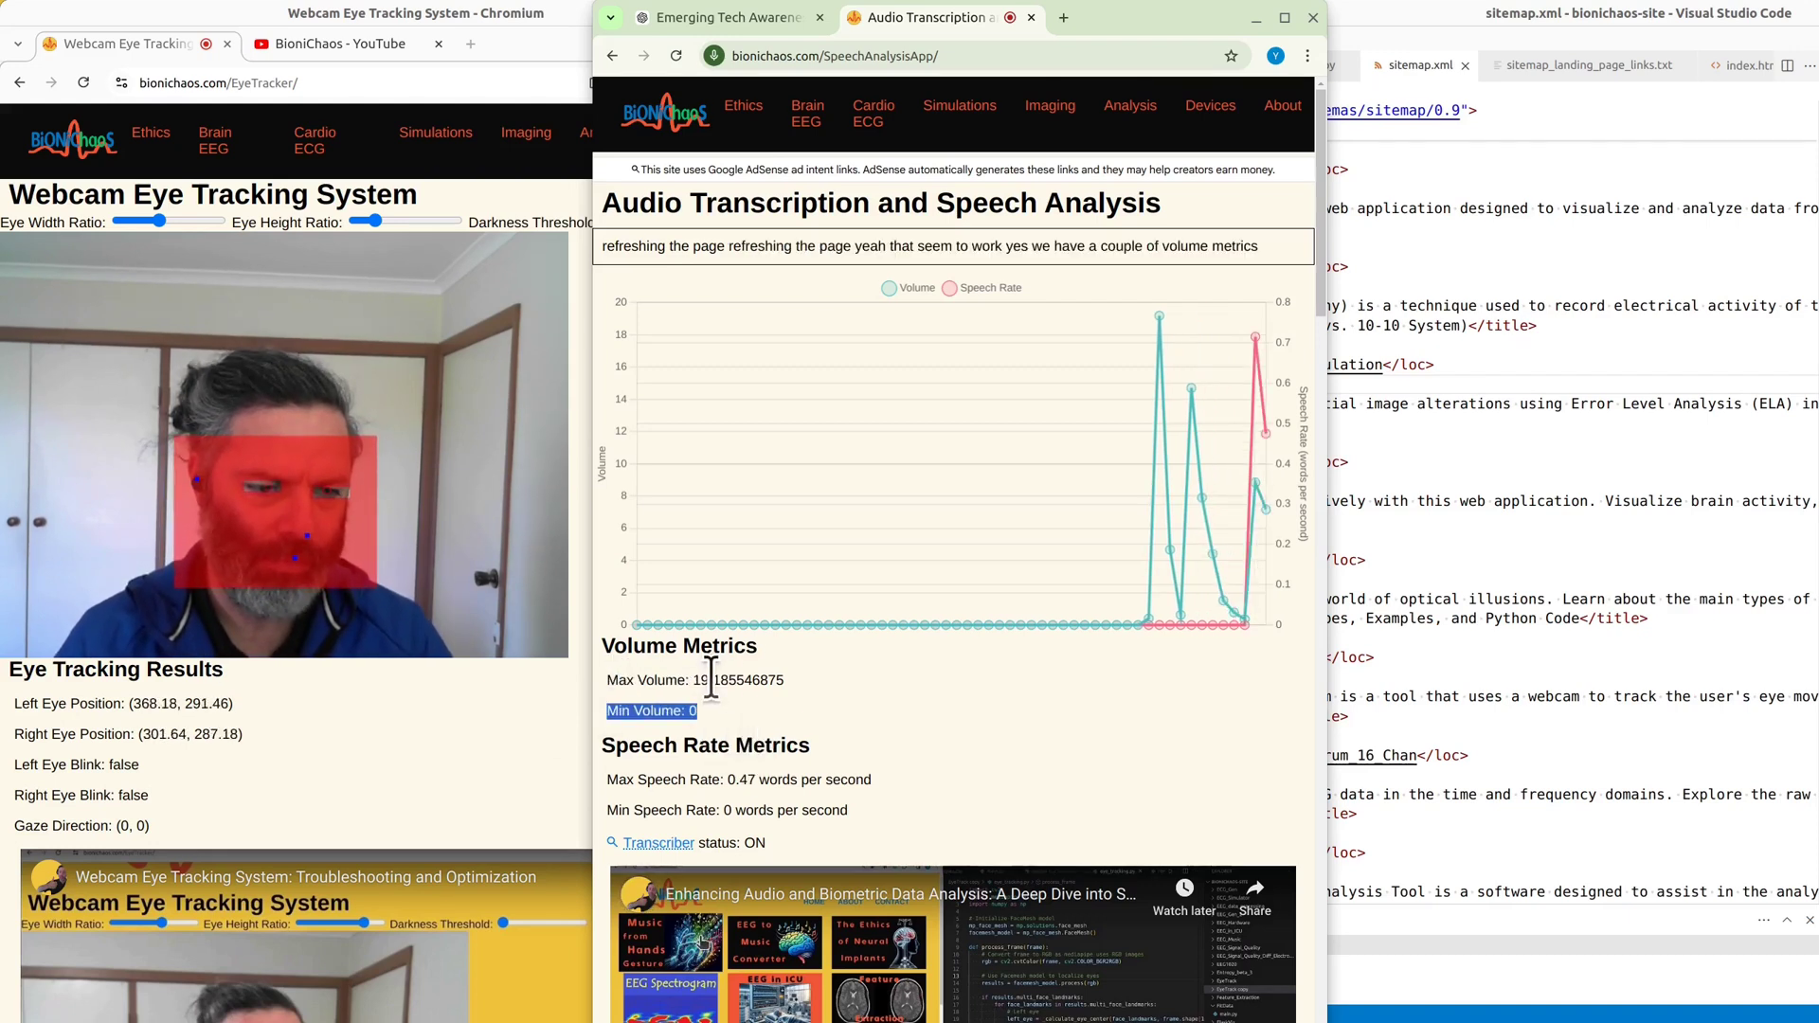
{"action": "left_click_drag", "start_coordinate": [677, 681], "coordinate": [830, 690]}
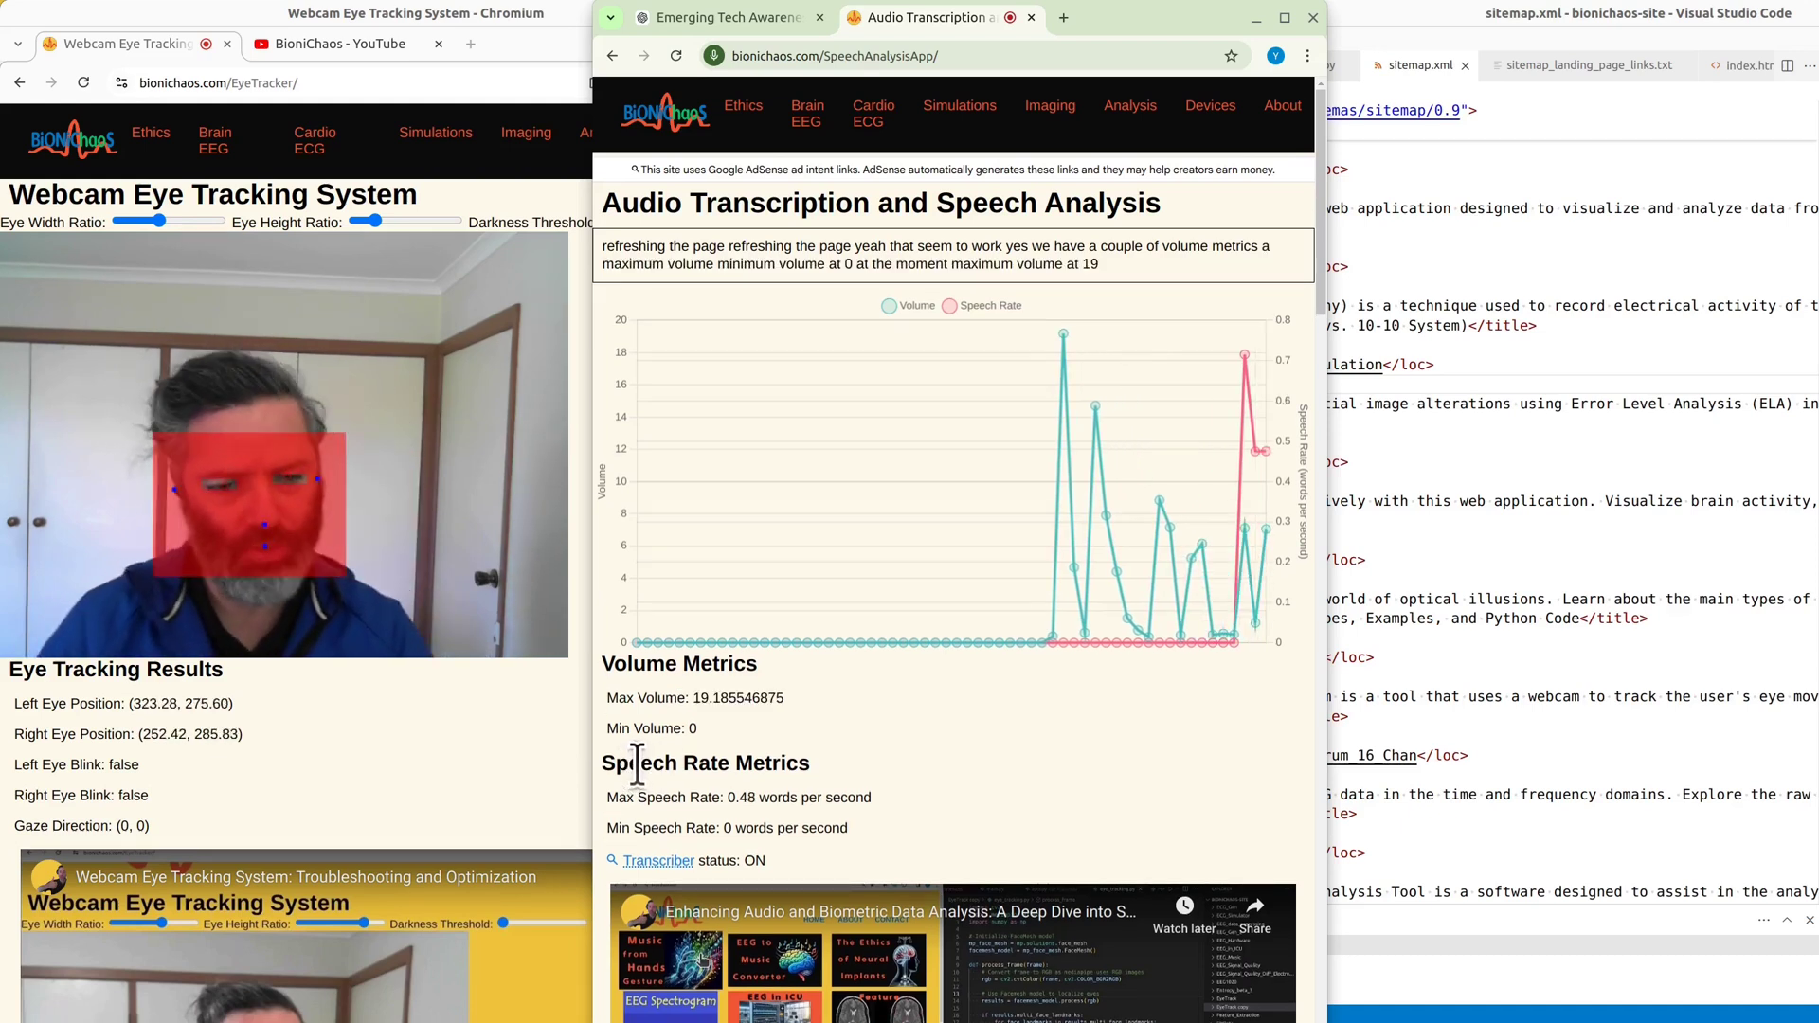
- Examine the maximum and minimum speech rates, the minimum volume and the transcriber status below the chart
{"action": "left_click_drag", "start_coordinate": [627, 794], "coordinate": [739, 802]}
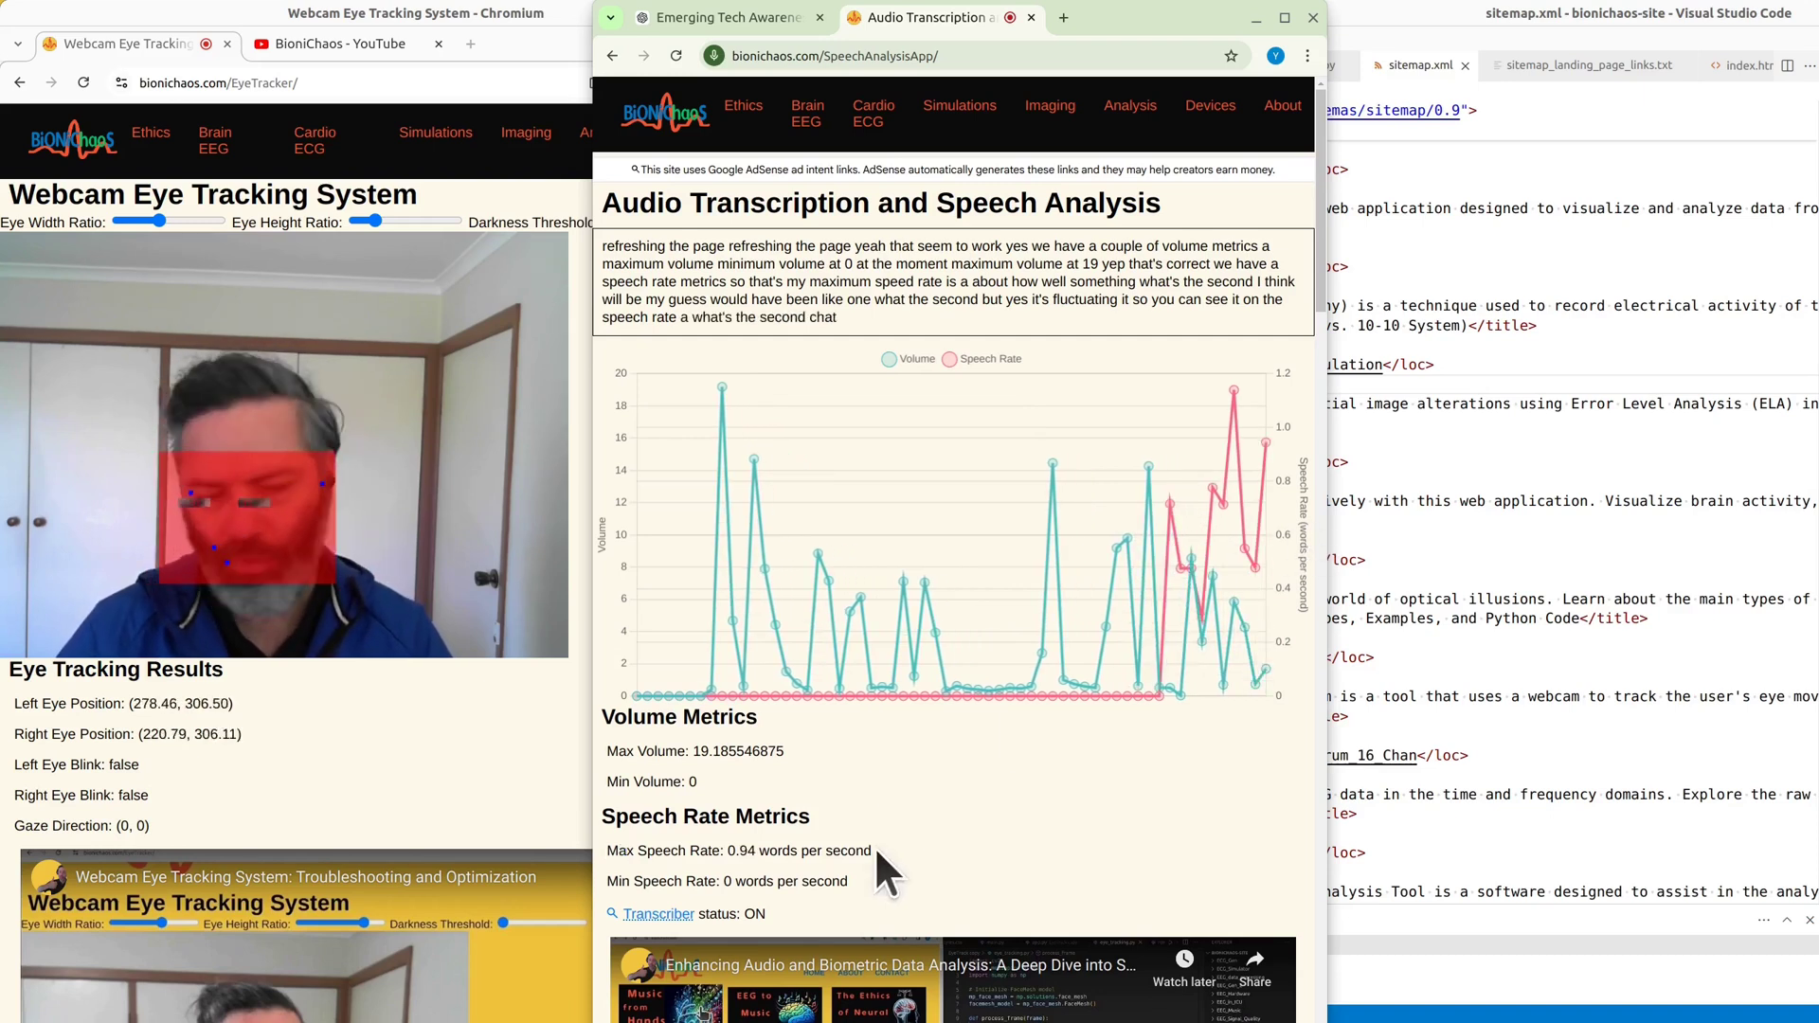
{"action": "left_click_drag", "start_coordinate": [649, 850], "coordinate": [756, 851]}
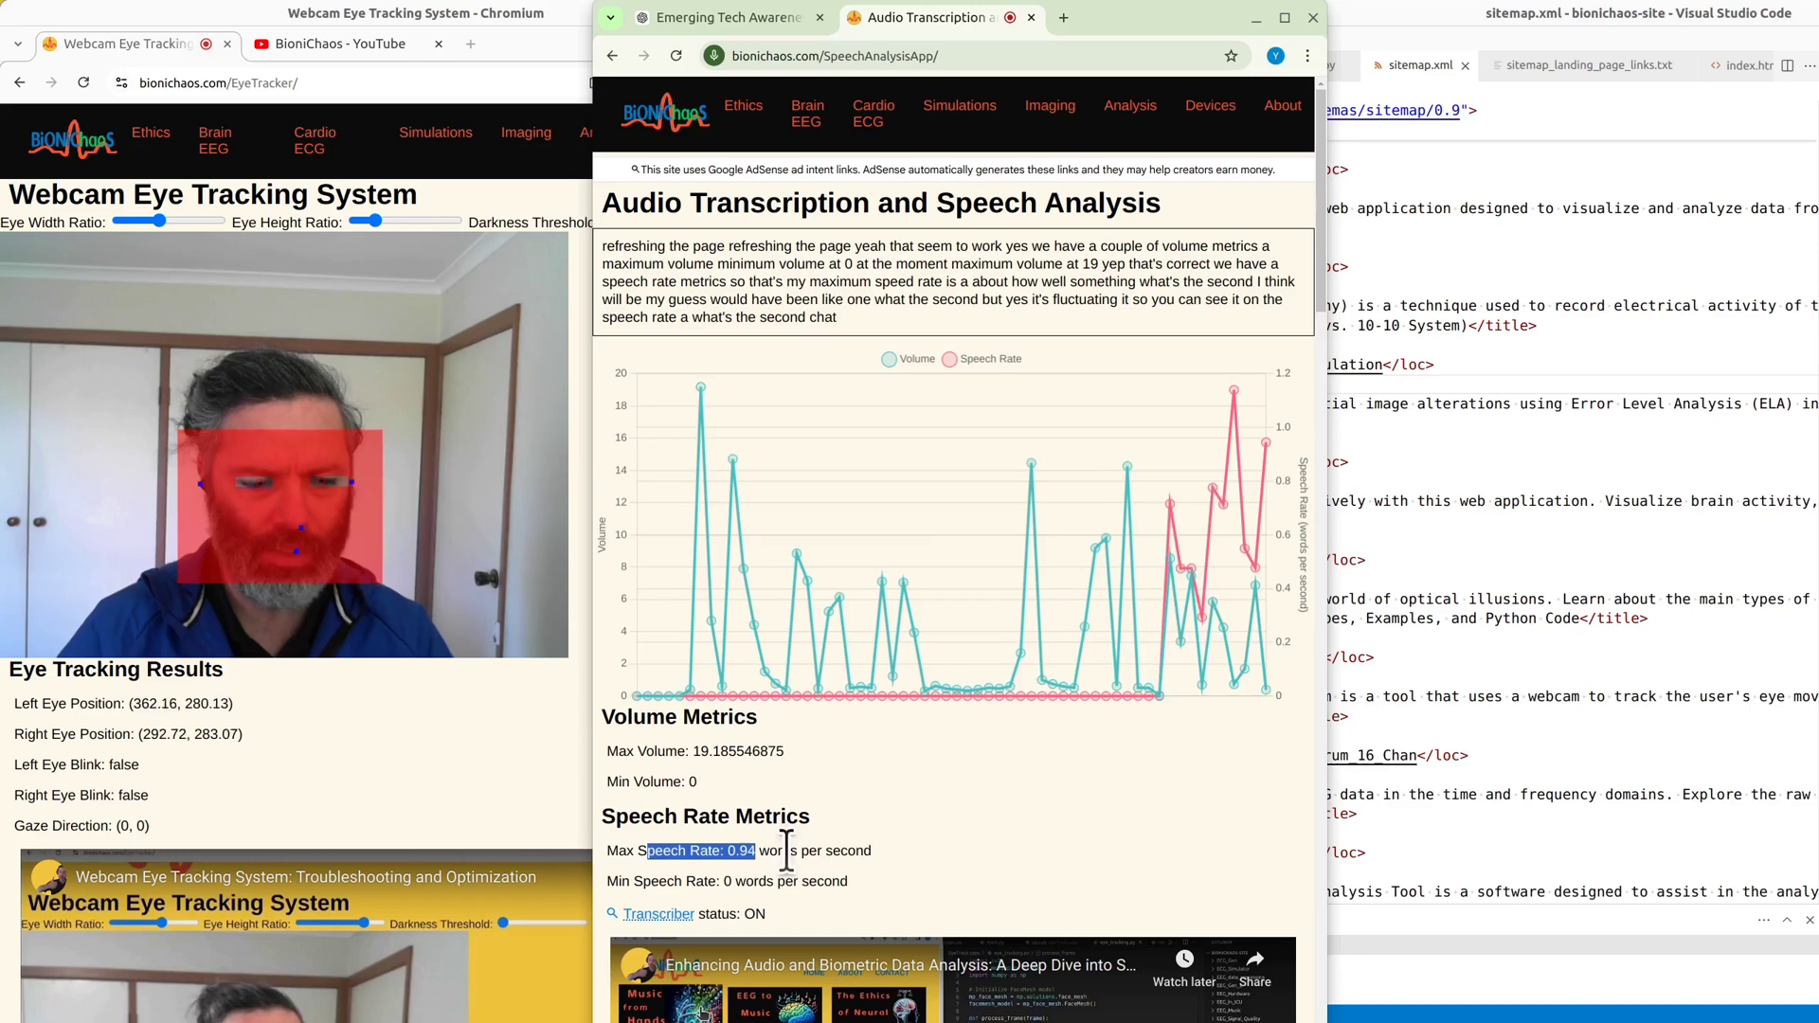
{"action": "left_click_drag", "start_coordinate": [623, 881], "coordinate": [834, 879]}
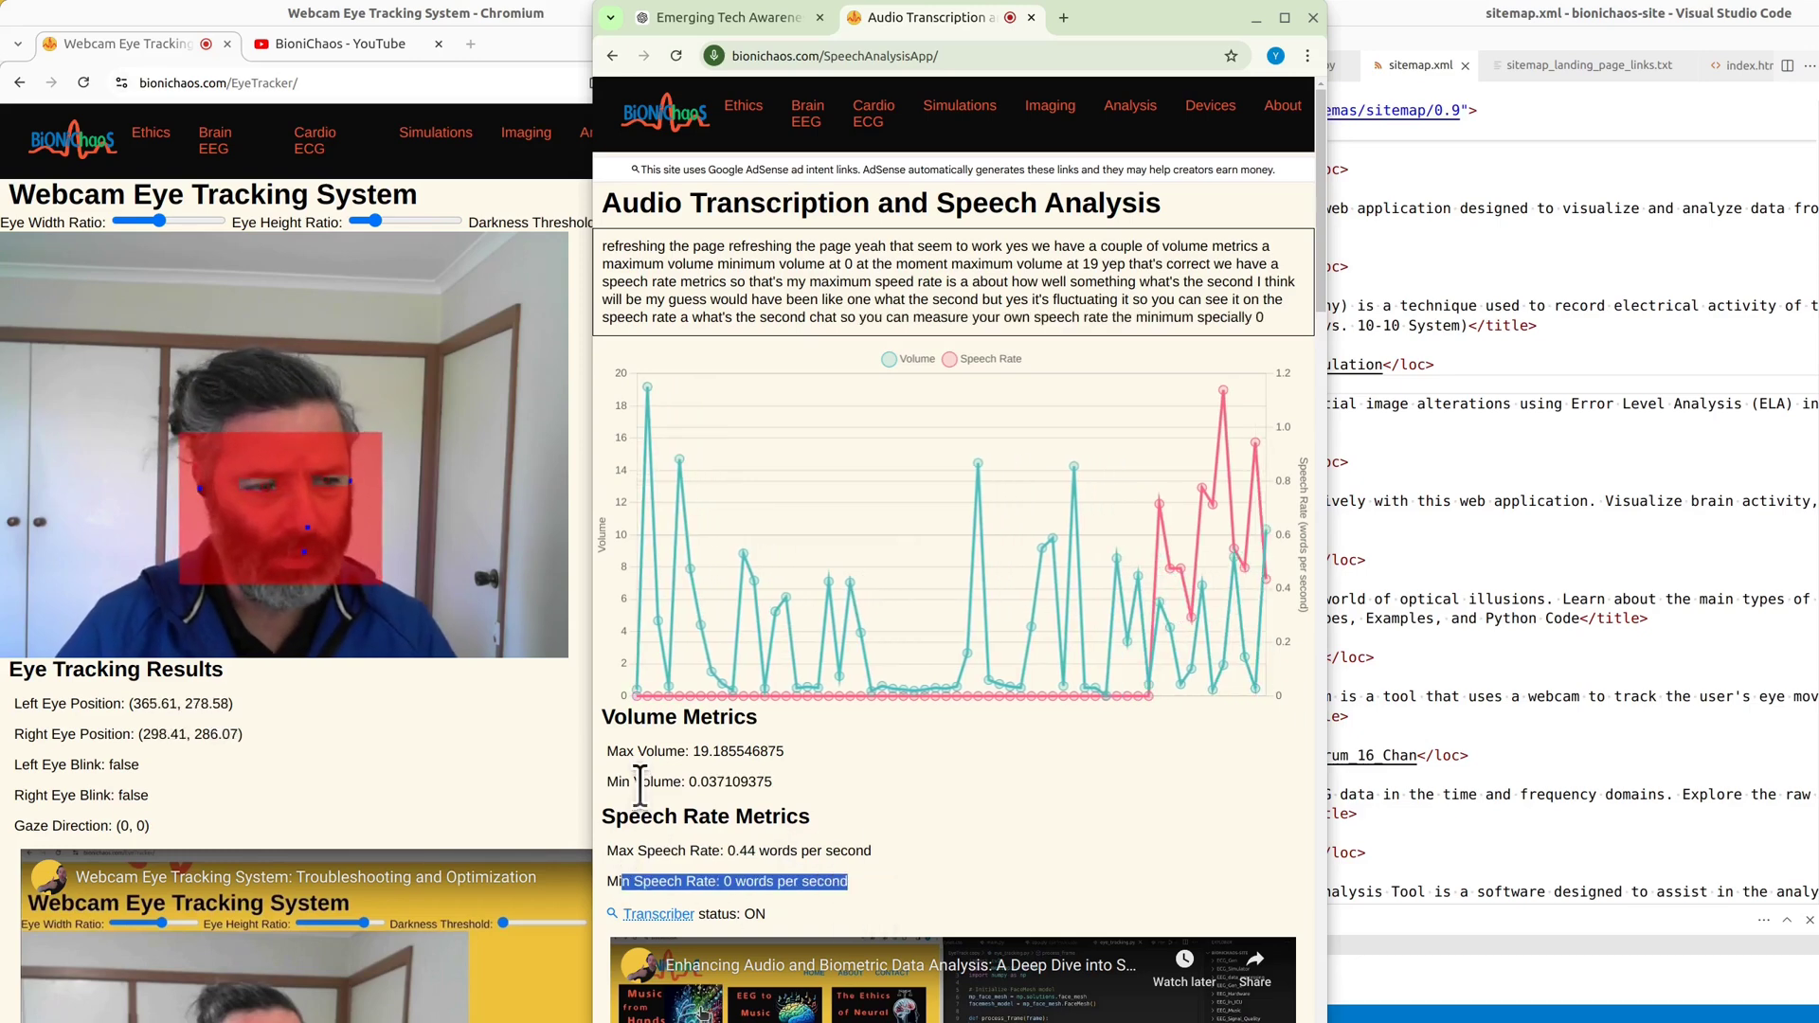
{"action": "left_click_drag", "start_coordinate": [634, 781], "coordinate": [772, 782]}
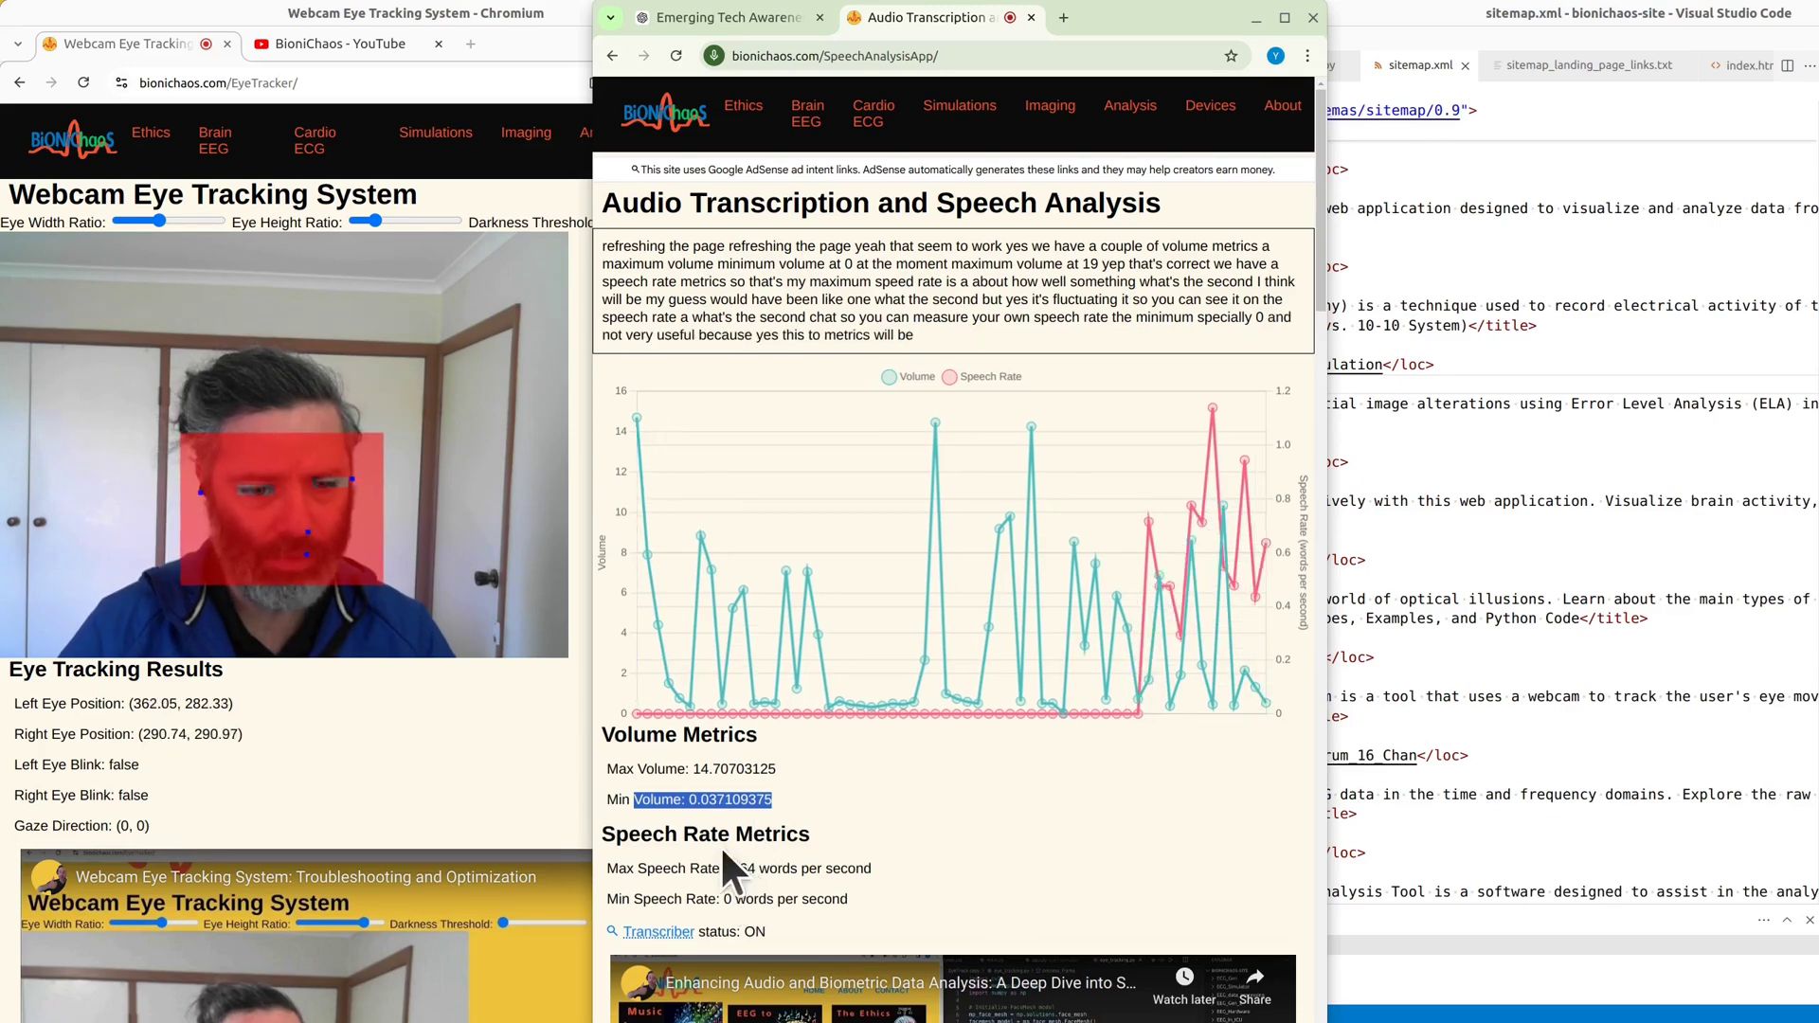
{"action": "left_click", "coordinate": [637, 801]}
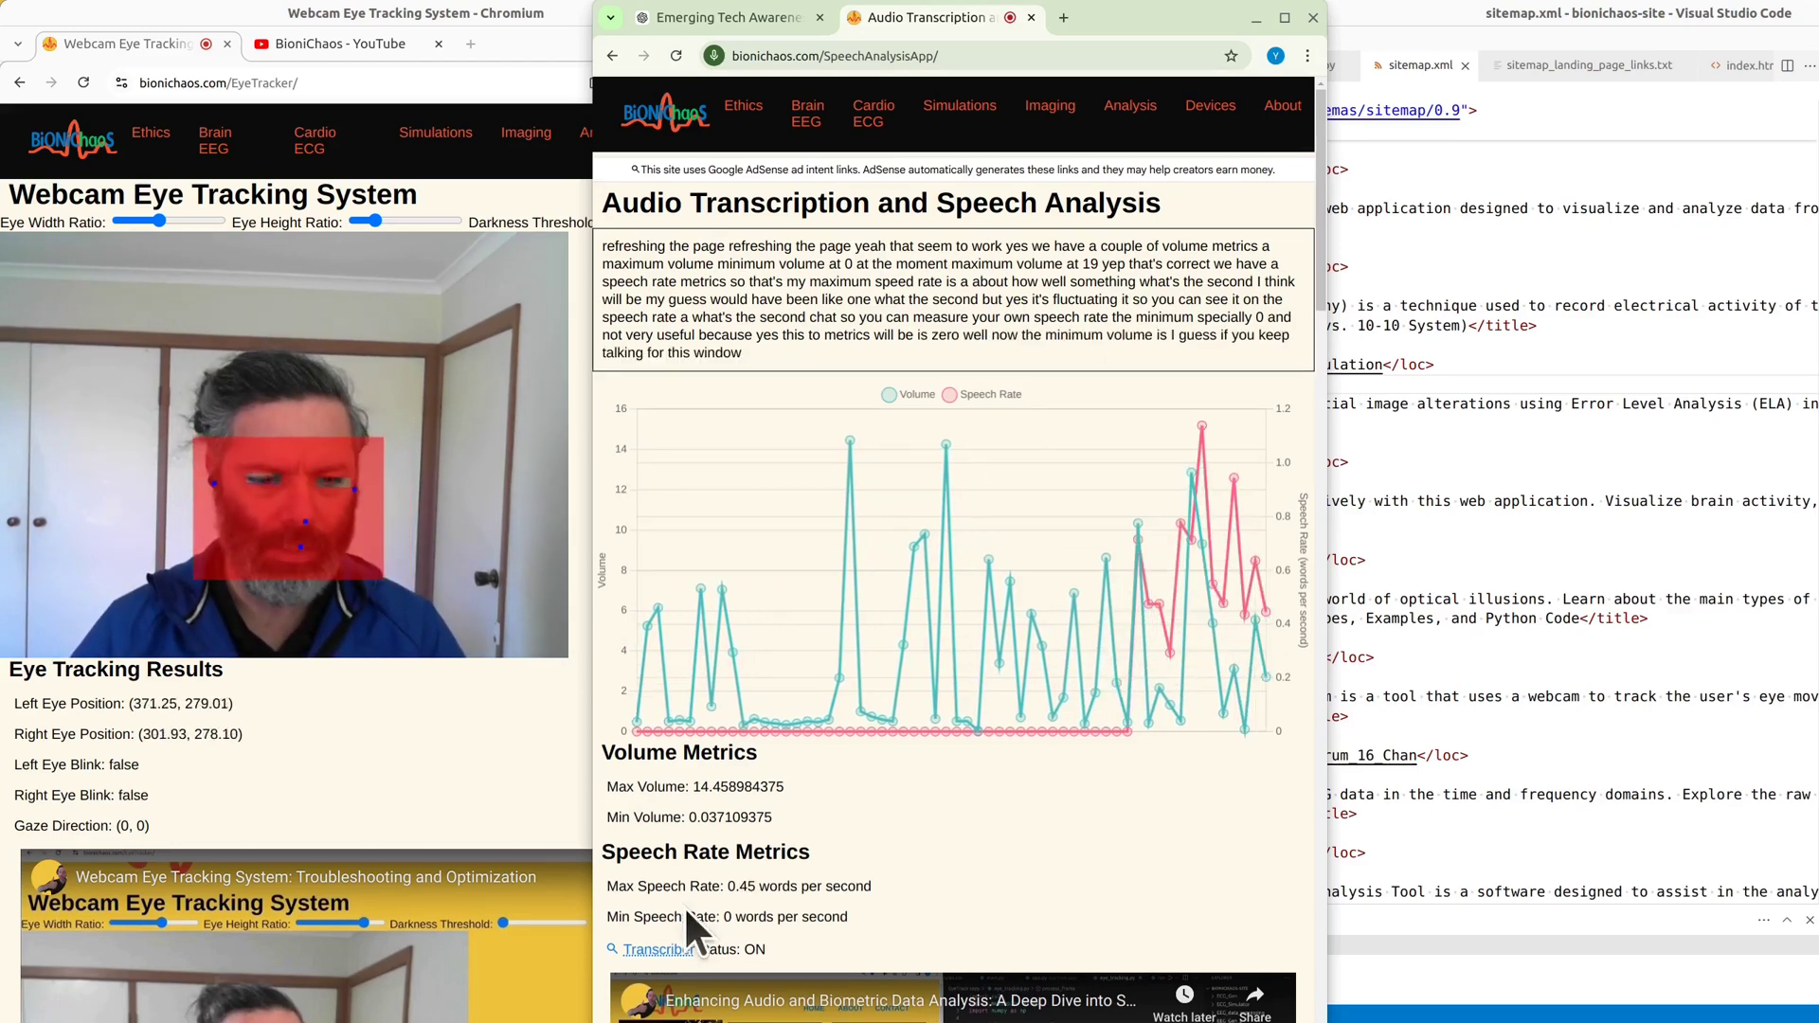
{"action": "left_click_drag", "start_coordinate": [607, 914], "coordinate": [733, 915]}
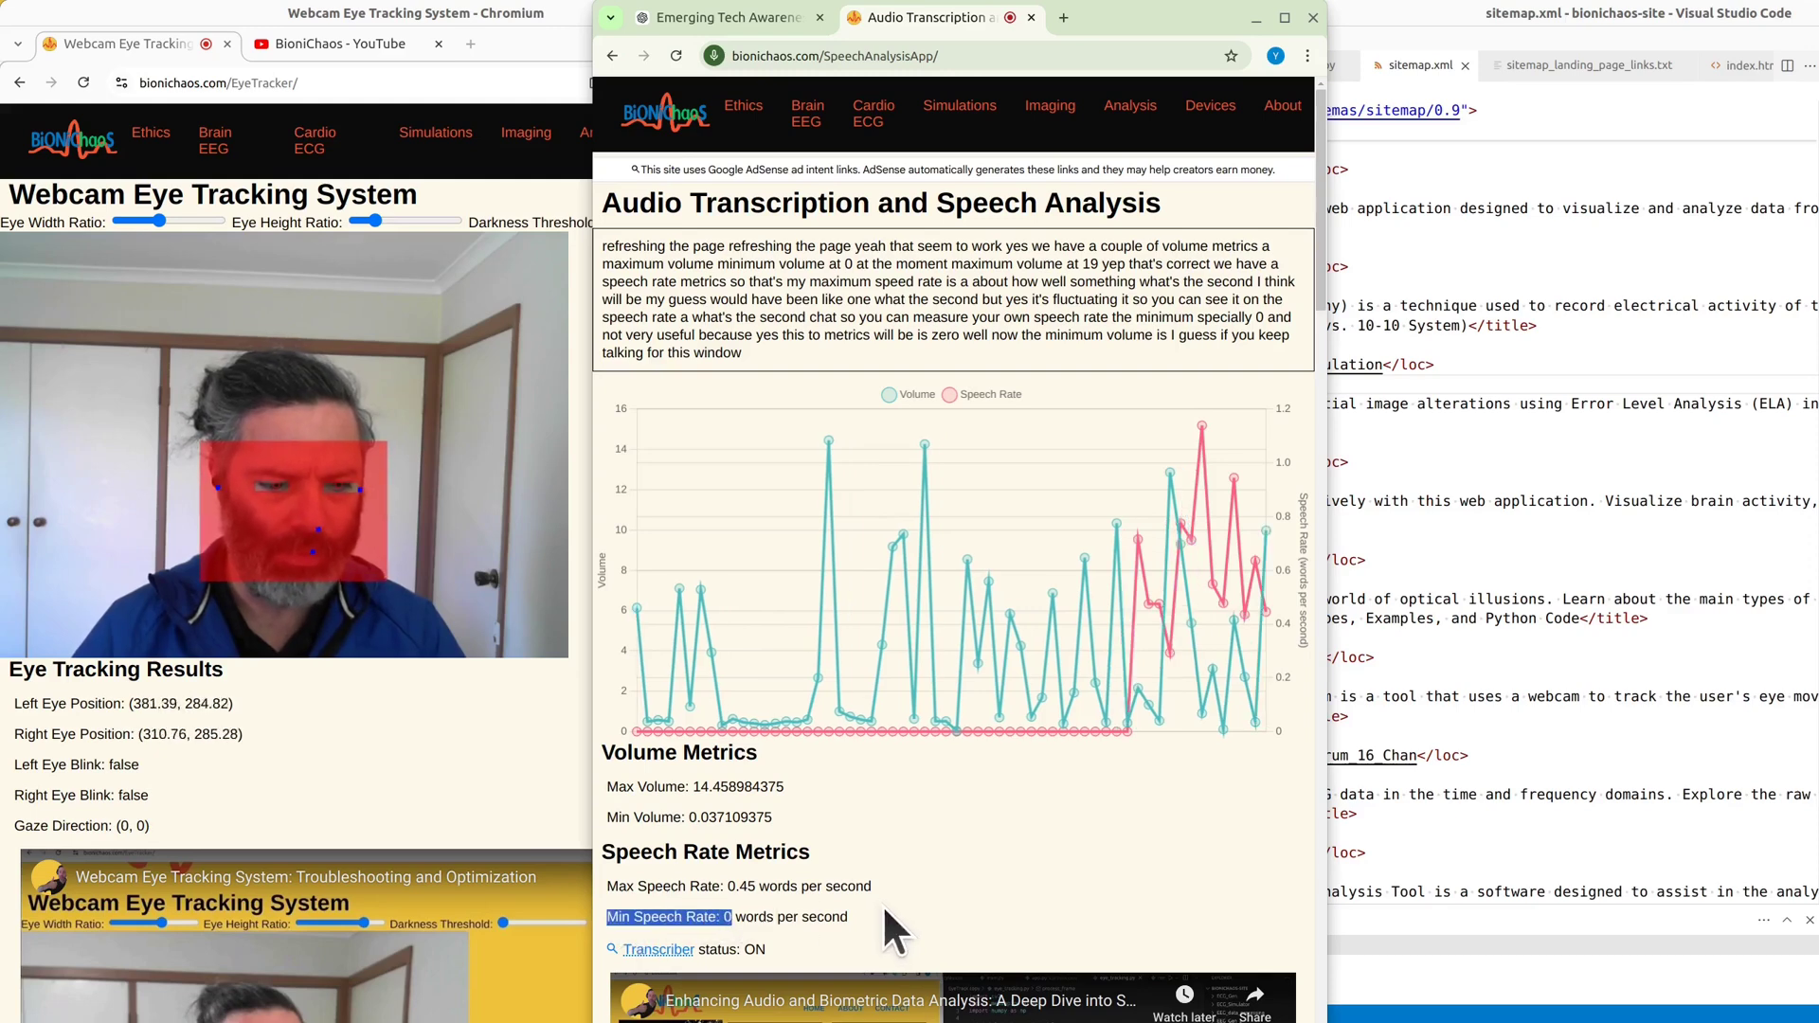
{"action": "scroll", "coordinate": [883, 900], "scroll_direction": "down", "scroll_amount": 2}
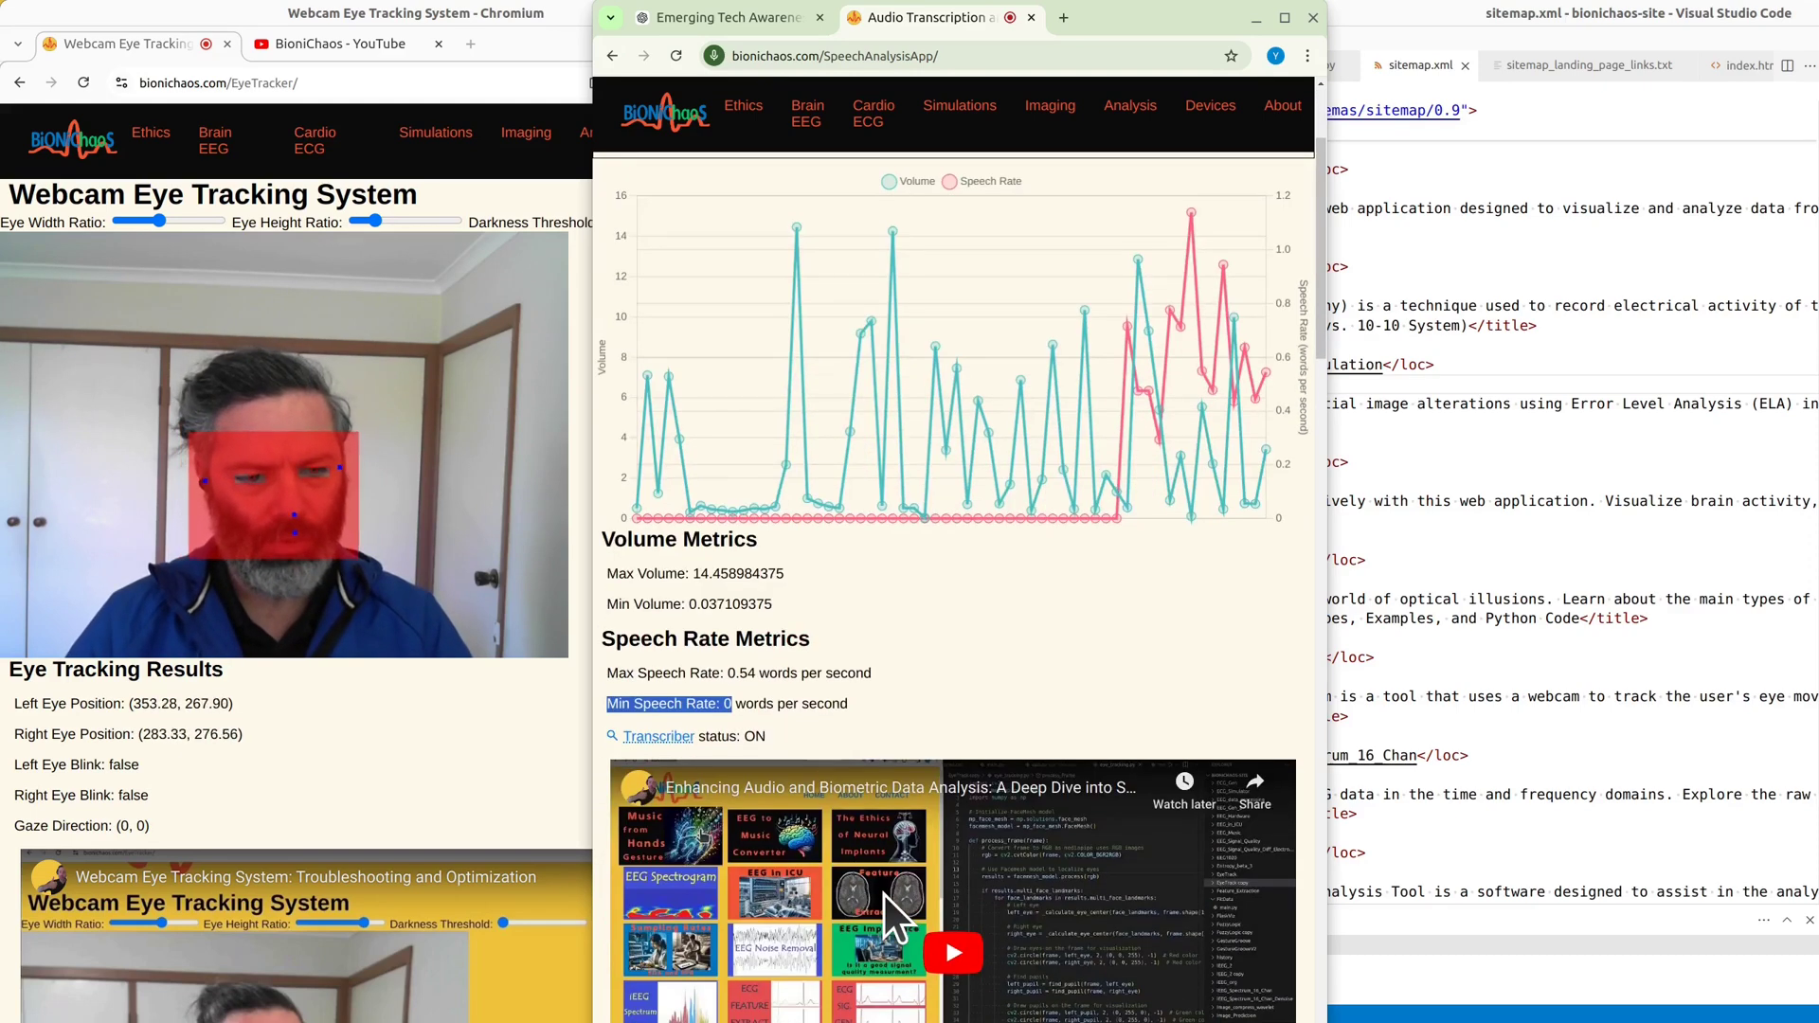
{"action": "scroll", "coordinate": [868, 894], "scroll_direction": "up", "scroll_amount": 2}
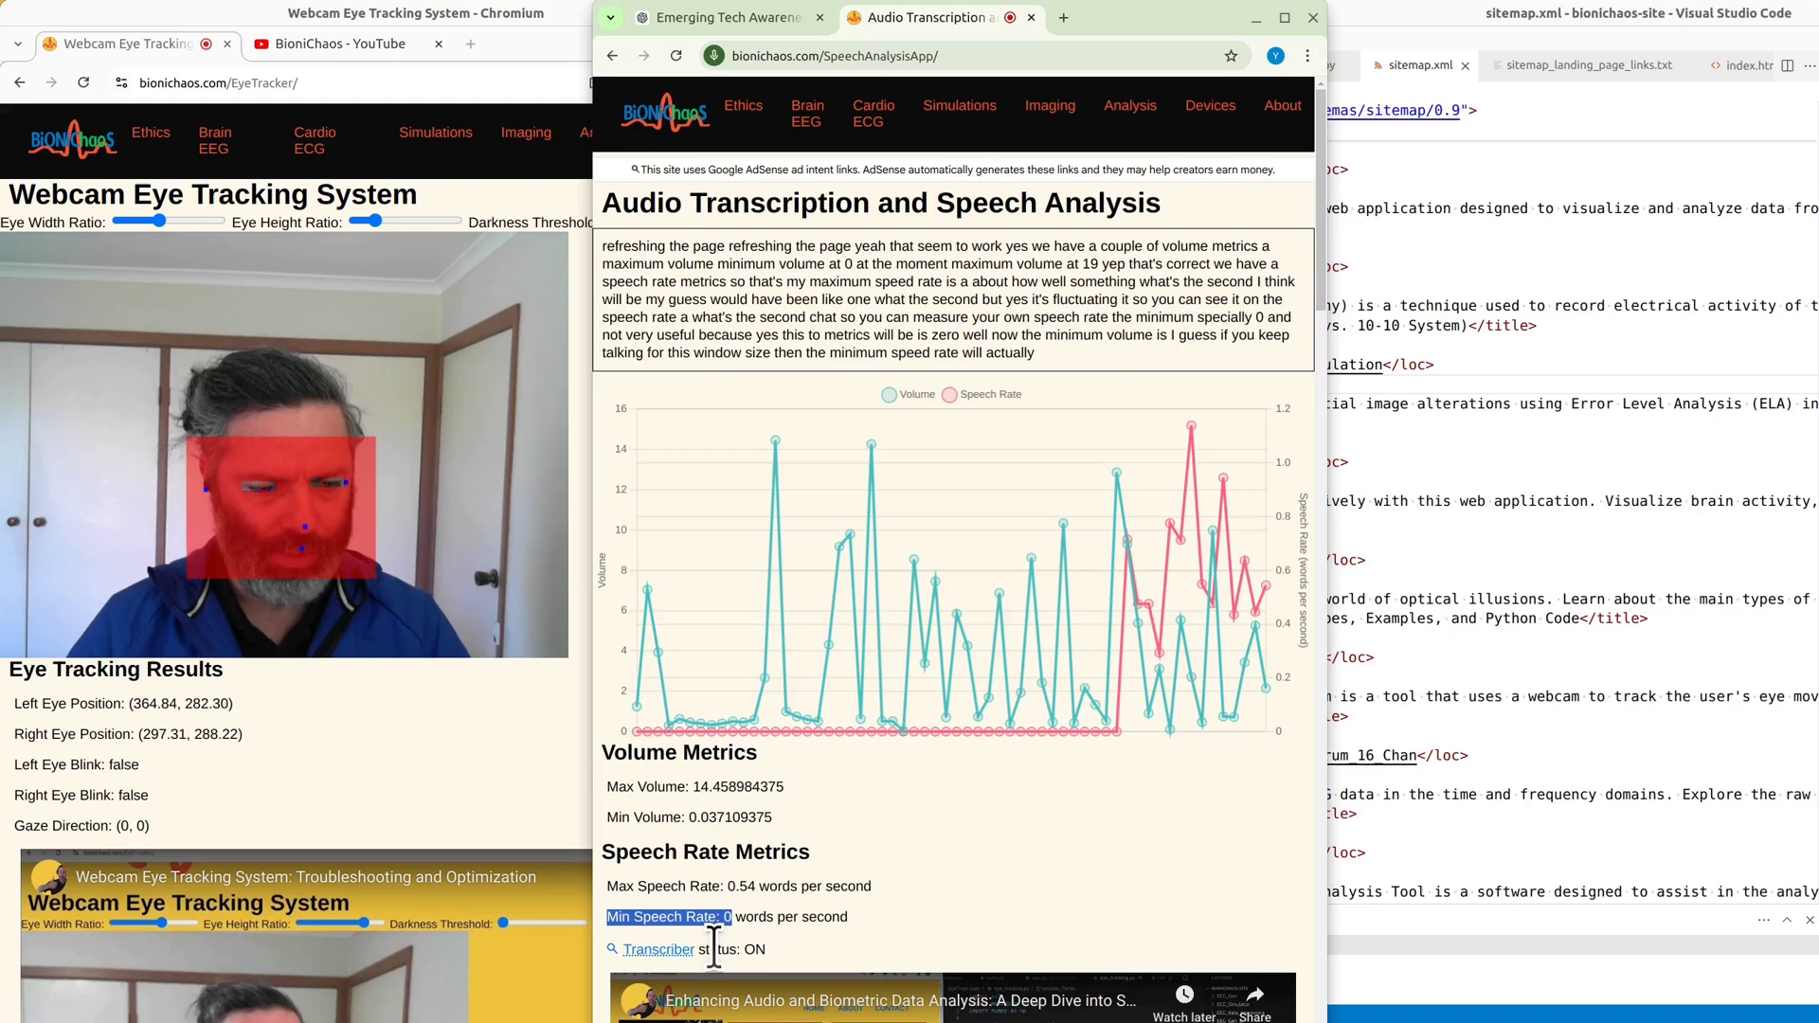
{"action": "left_click_drag", "start_coordinate": [738, 949], "coordinate": [769, 951]}
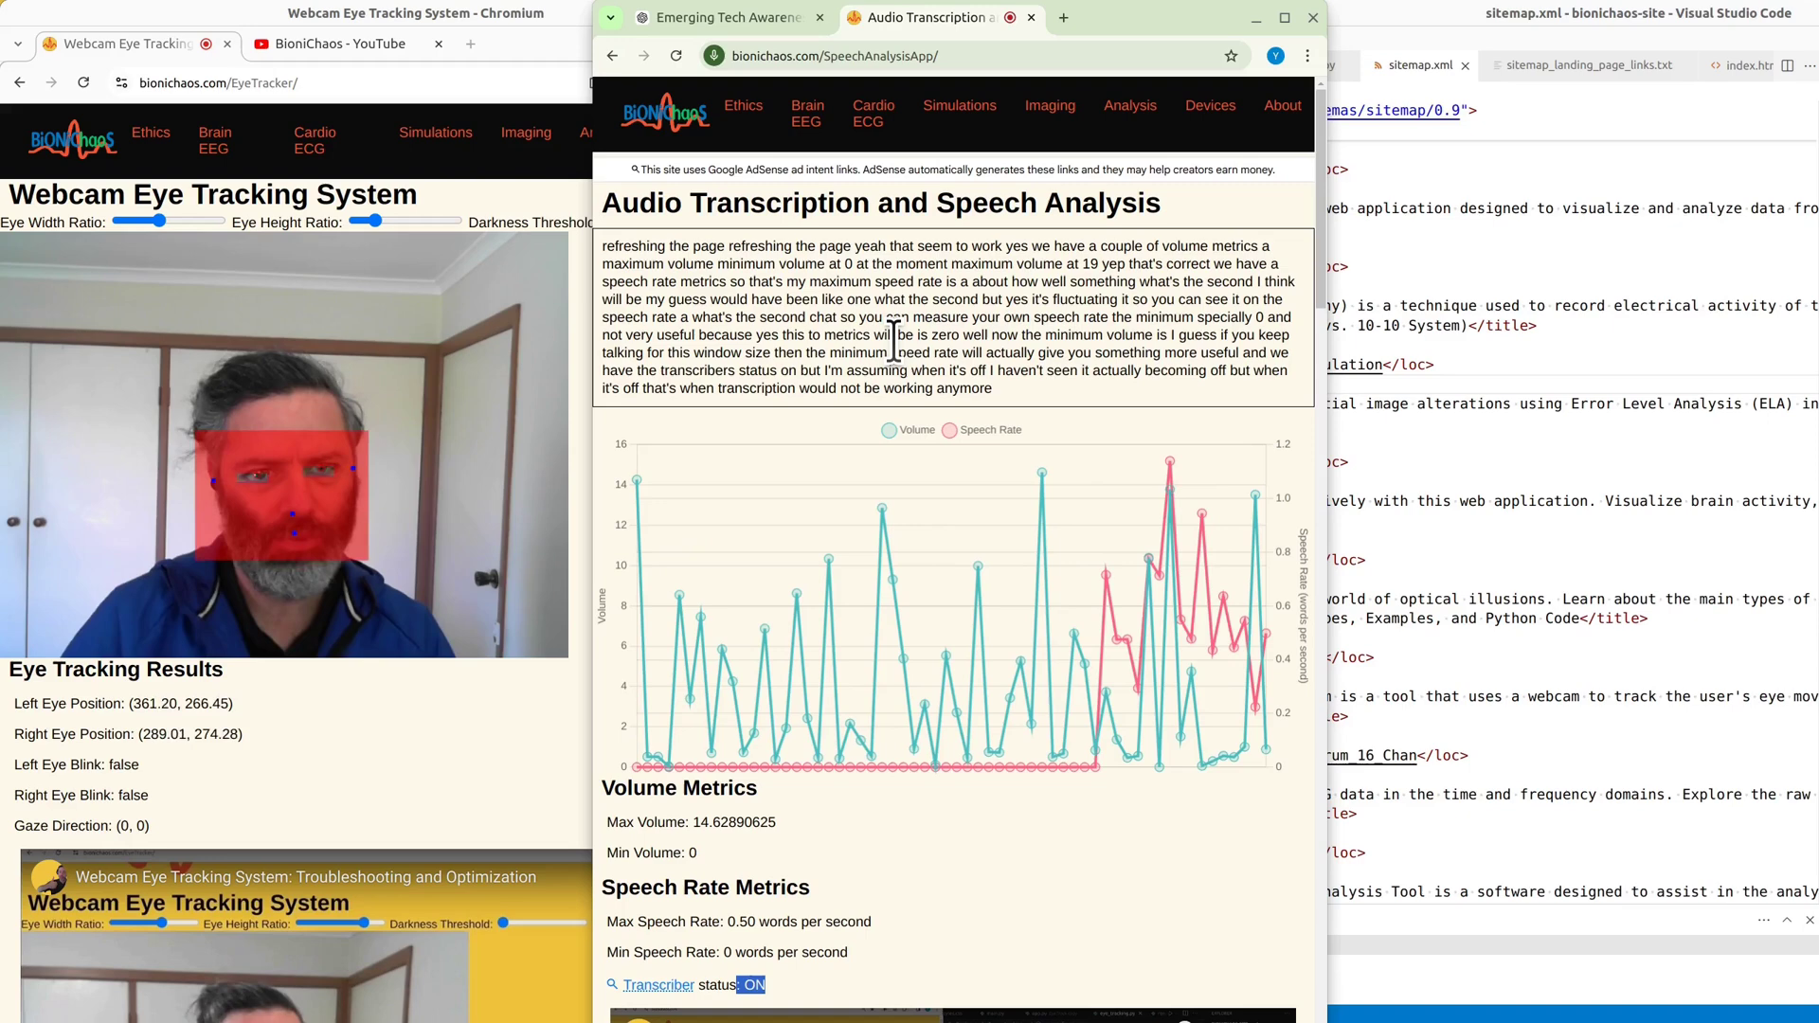
- Review the full transcript on the speech analysis page, including its closing lines above the chart
{"action": "left_click", "coordinate": [948, 56]}
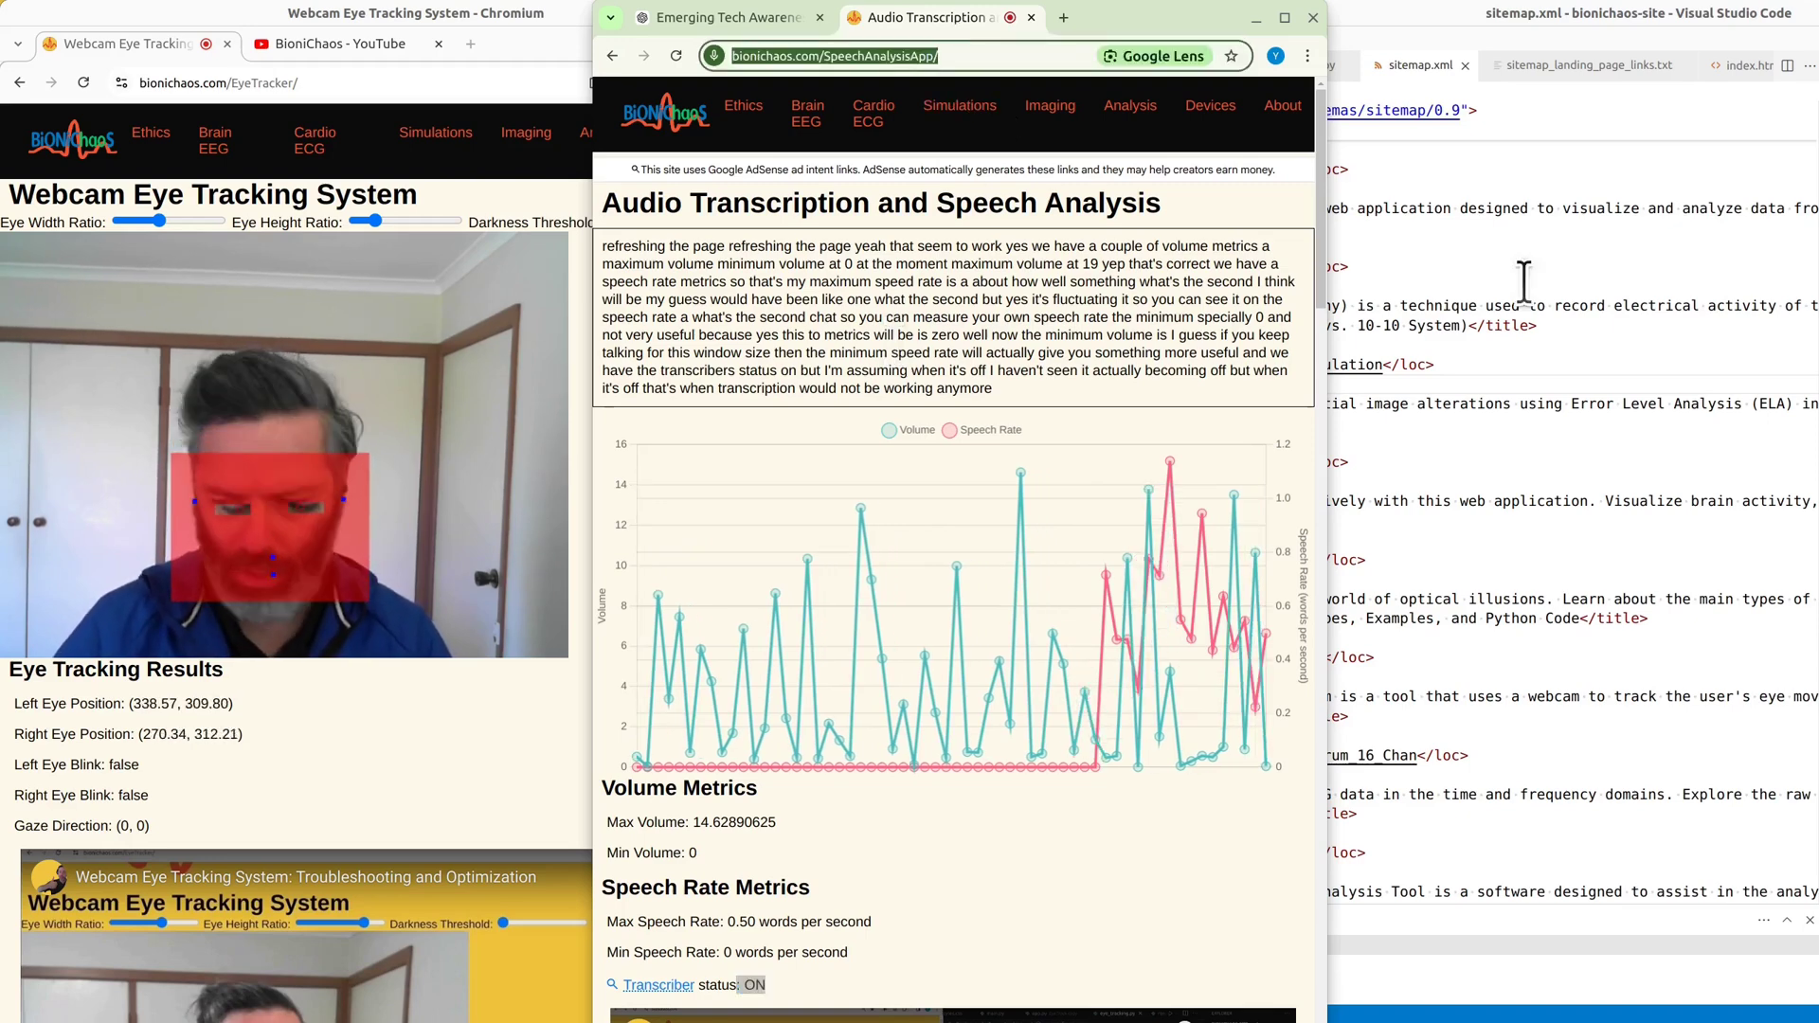
{"action": "key", "text": "alt+Tab"}
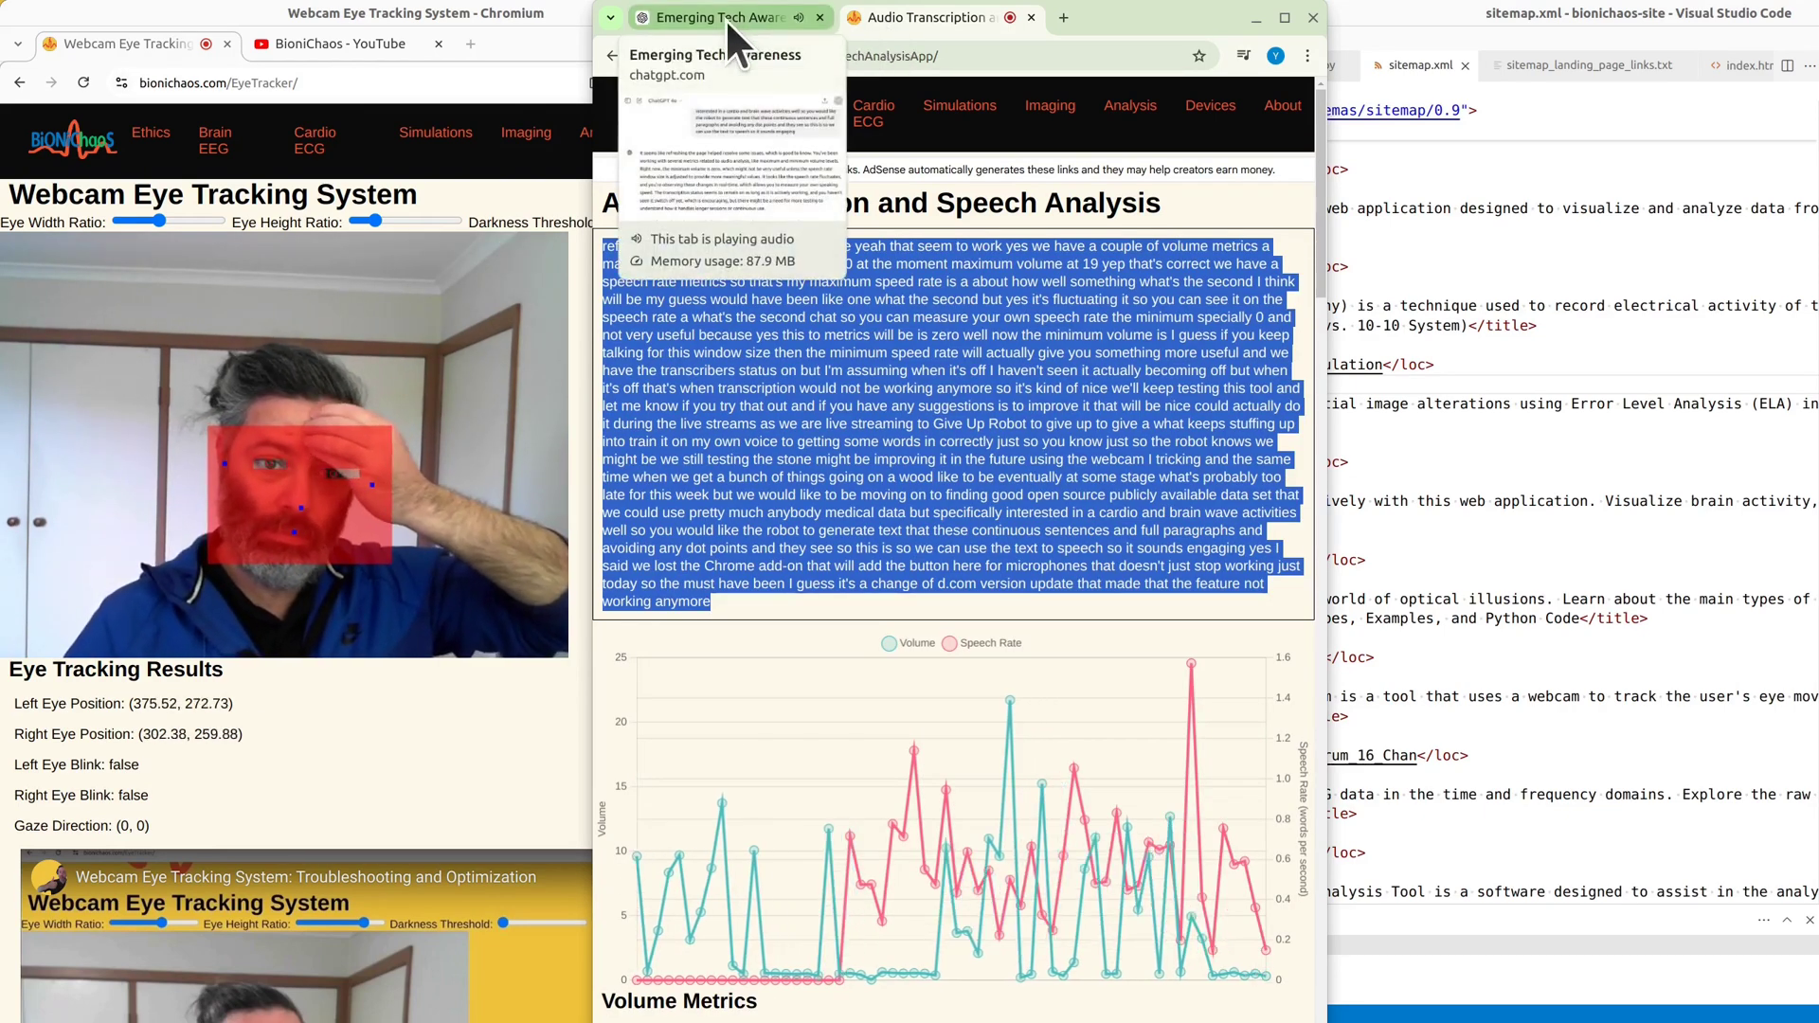
{"action": "left_click", "coordinate": [1032, 548]}
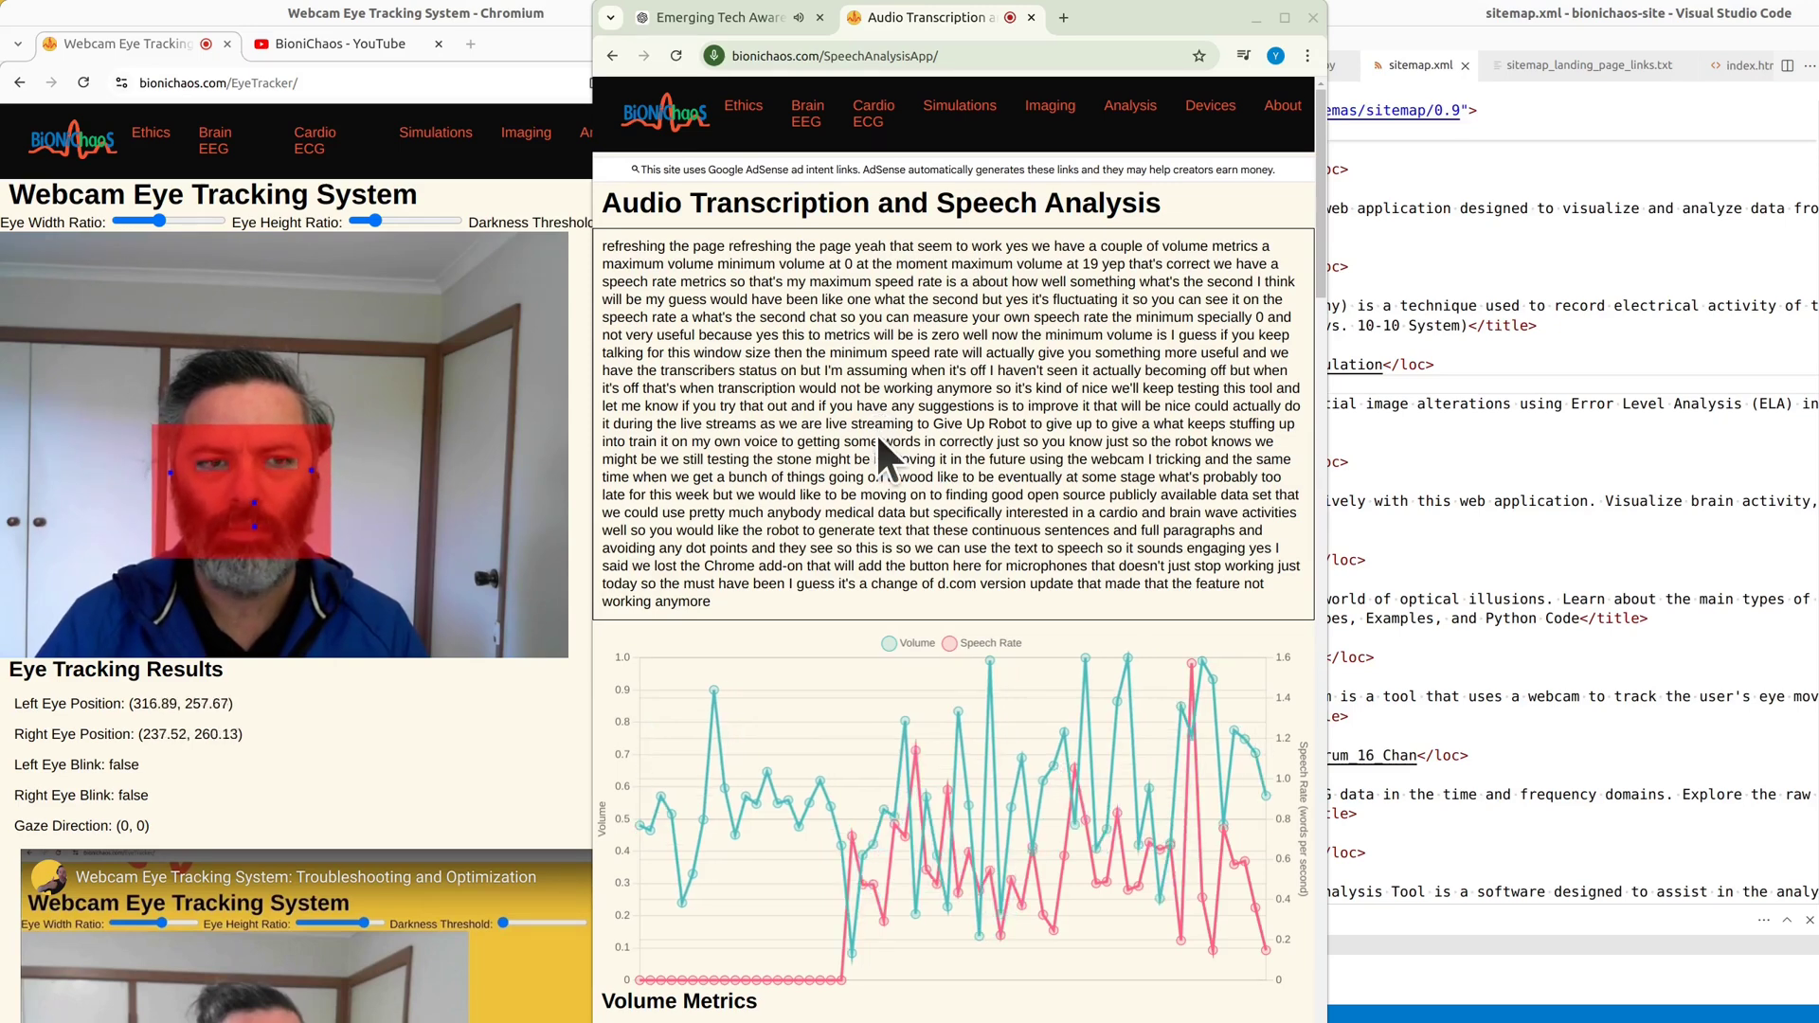
{"action": "left_click_drag", "start_coordinate": [1322, 190], "coordinate": [1323, 197]}
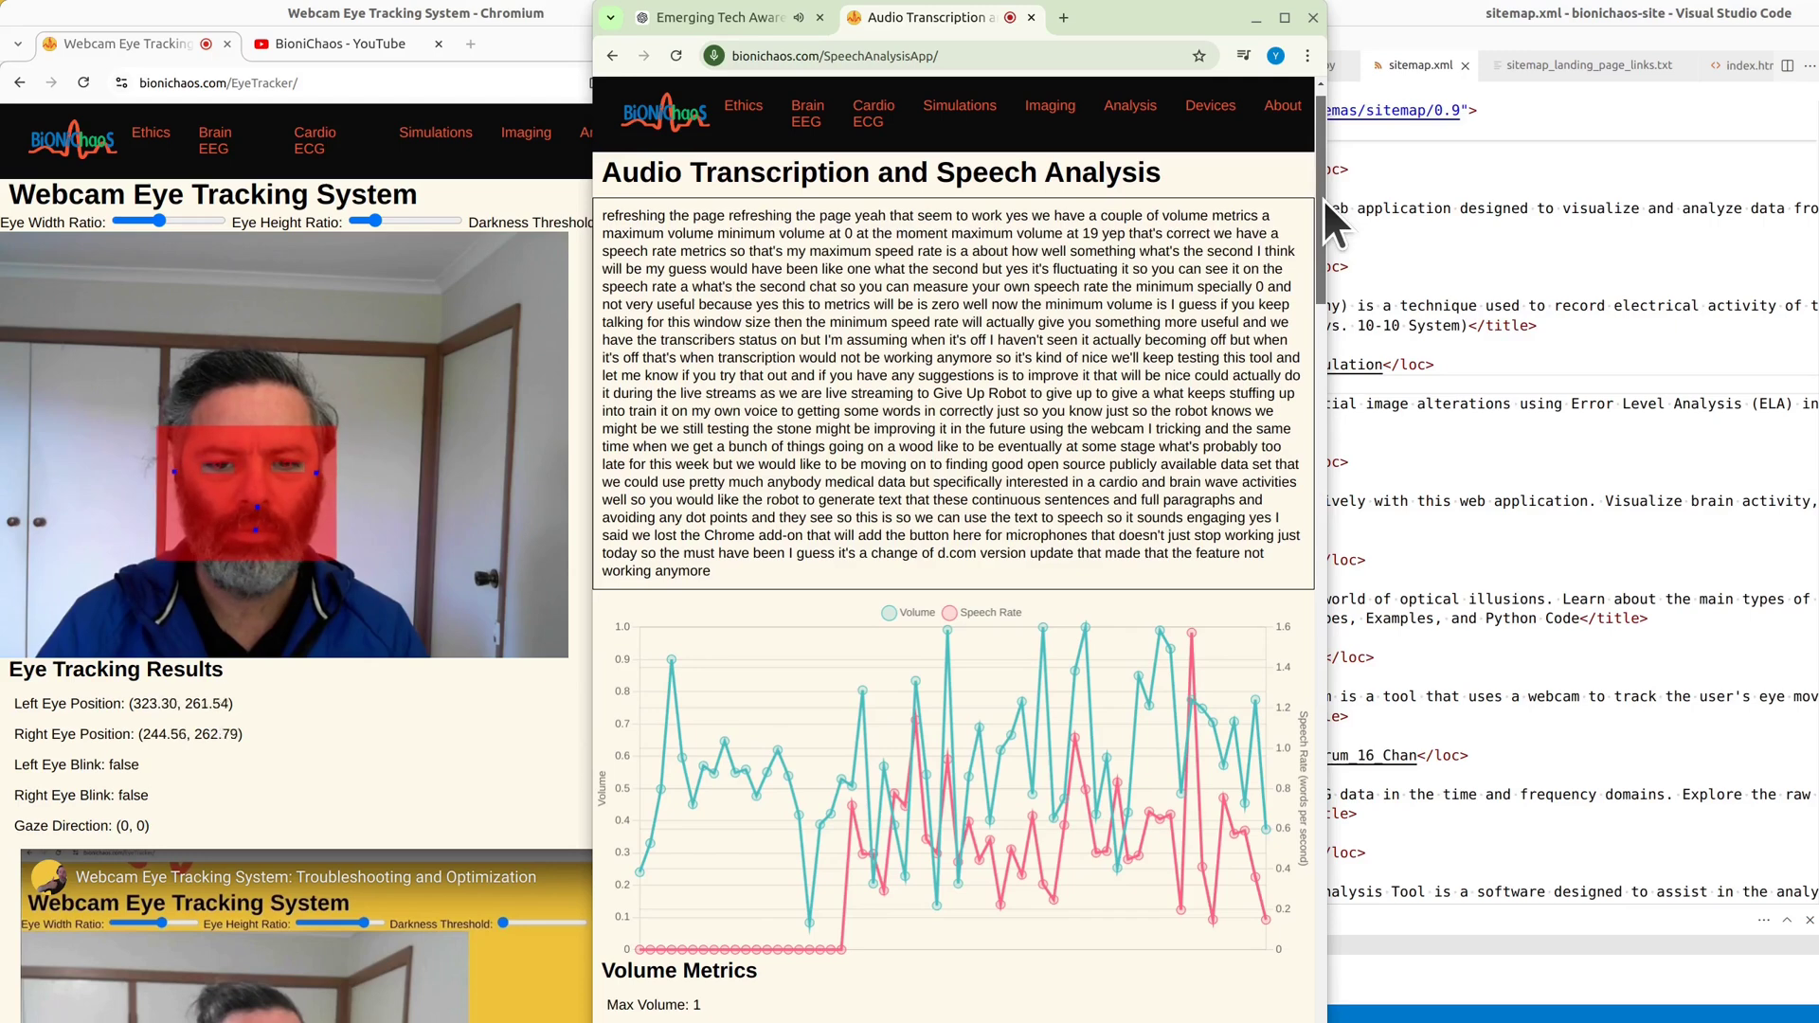
{"action": "left_click_drag", "start_coordinate": [1323, 197], "coordinate": [1320, 233]}
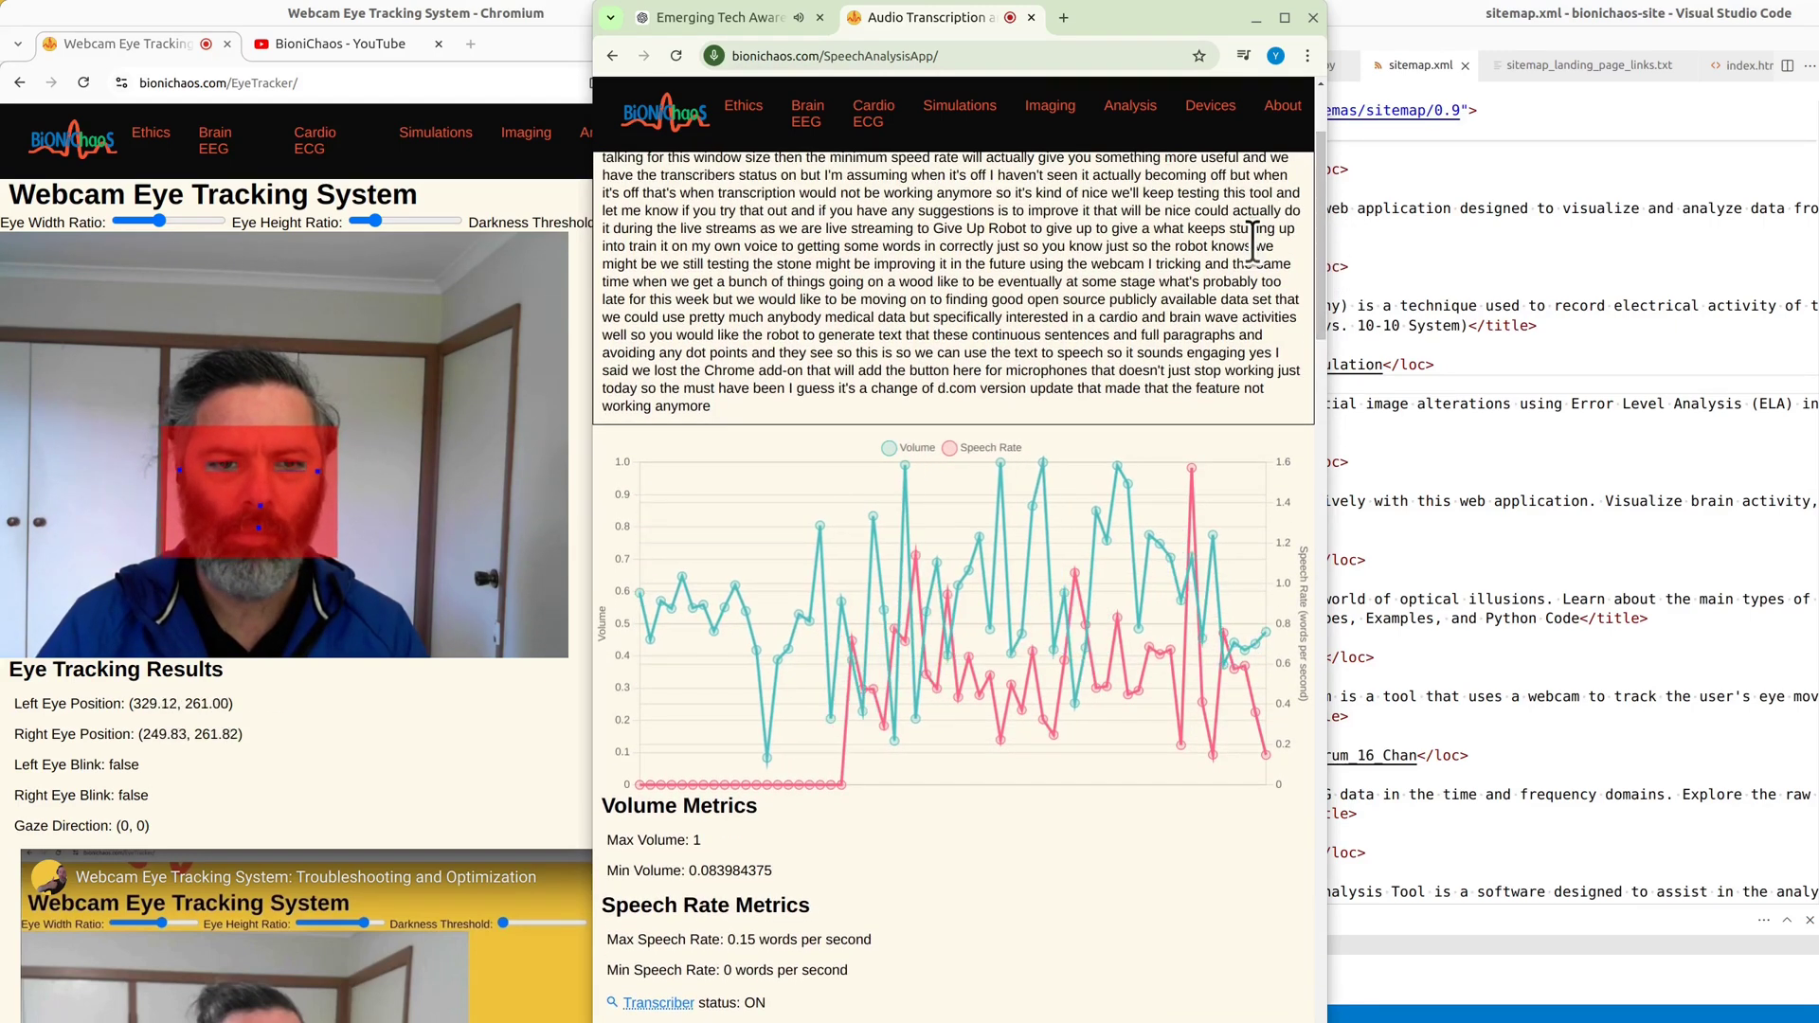
{"action": "left_click_drag", "start_coordinate": [772, 281], "coordinate": [1016, 349]}
{"action": "left_click", "coordinate": [1013, 353]}
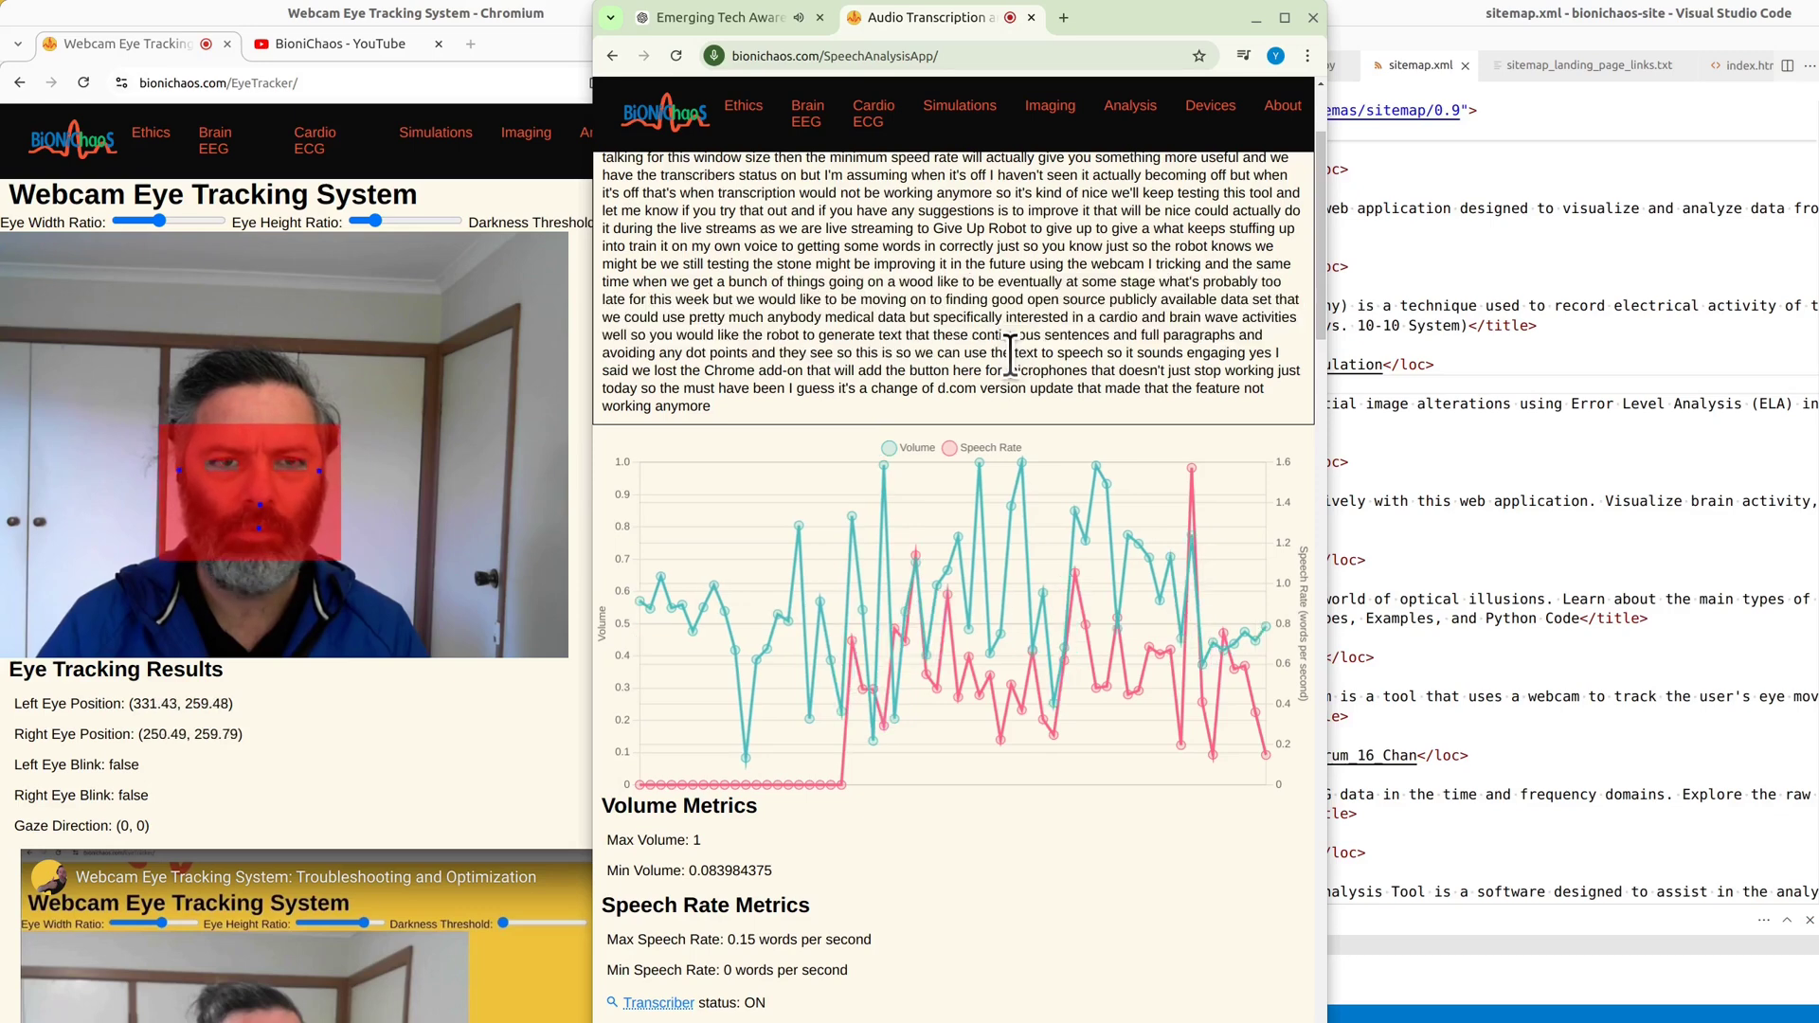
- Read ChatGPT's reply about audio metrics, training the transcription on one's own voice and webcam eye tracking
{"action": "left_click", "coordinate": [720, 17]}
{"action": "left_click_drag", "start_coordinate": [976, 415], "coordinate": [1020, 625]}
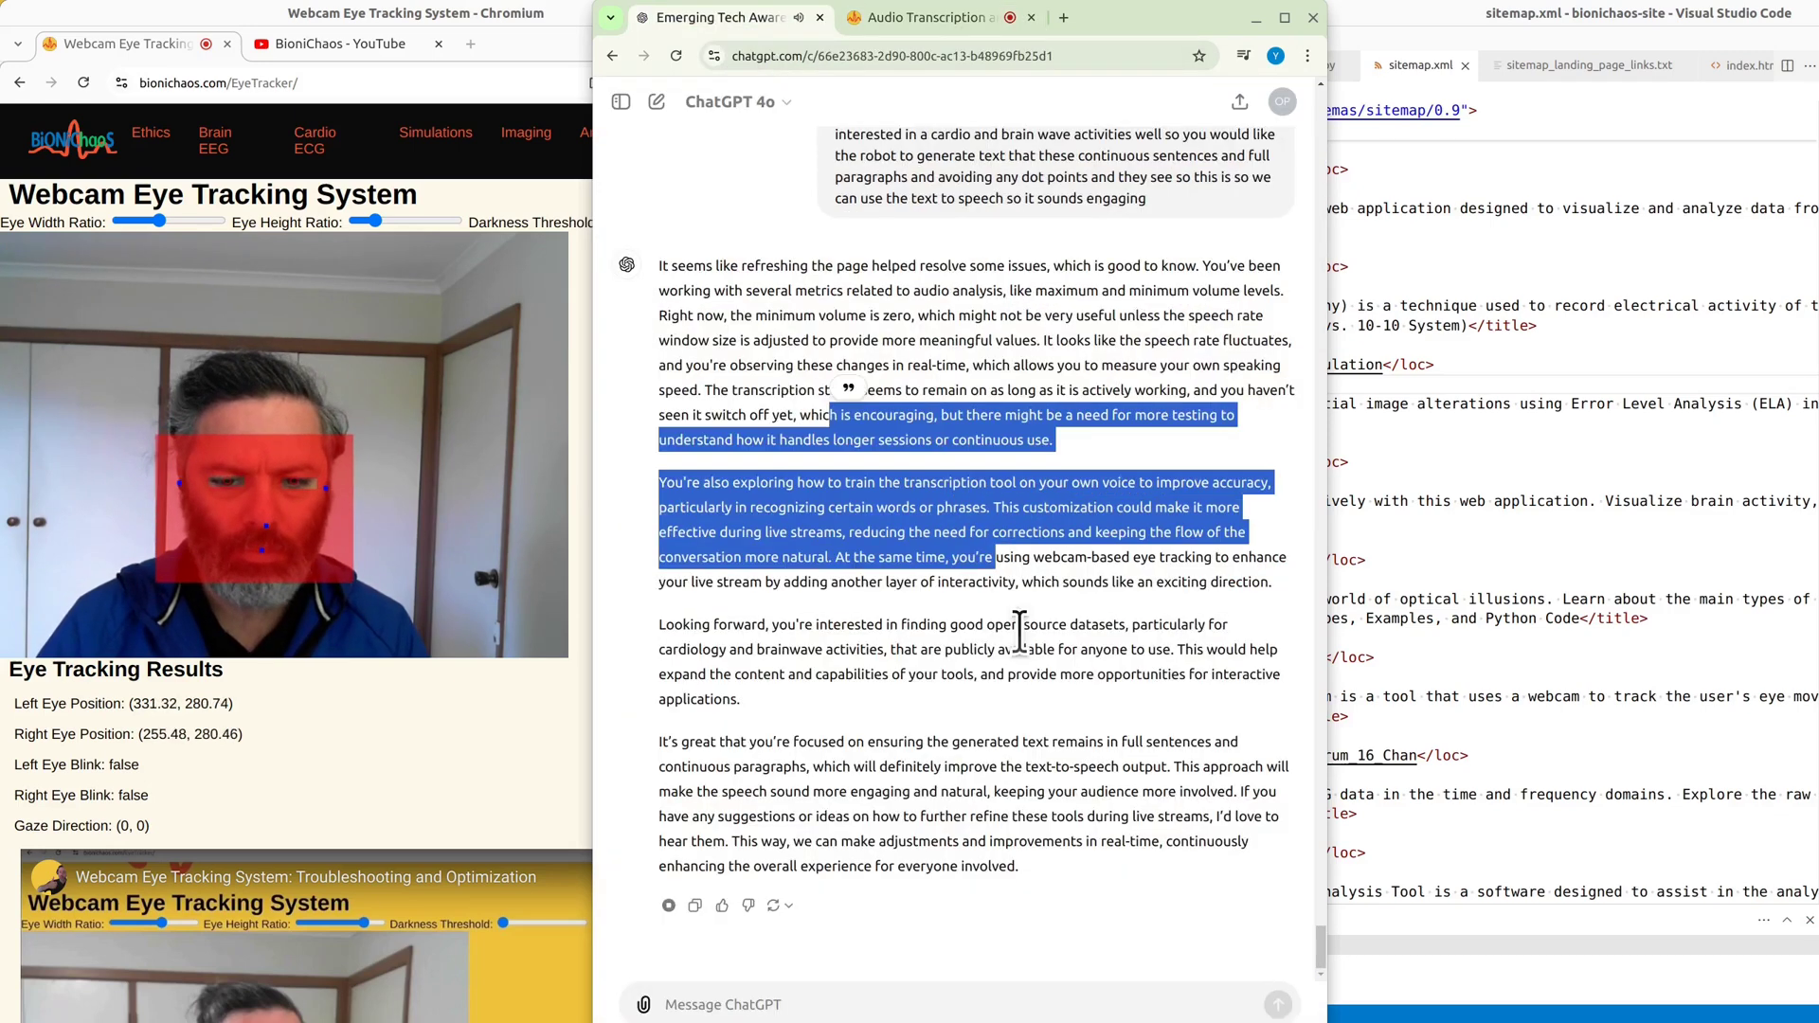
{"action": "left_click", "coordinate": [1039, 714]}
{"action": "left_click_drag", "start_coordinate": [861, 508], "coordinate": [966, 585]}
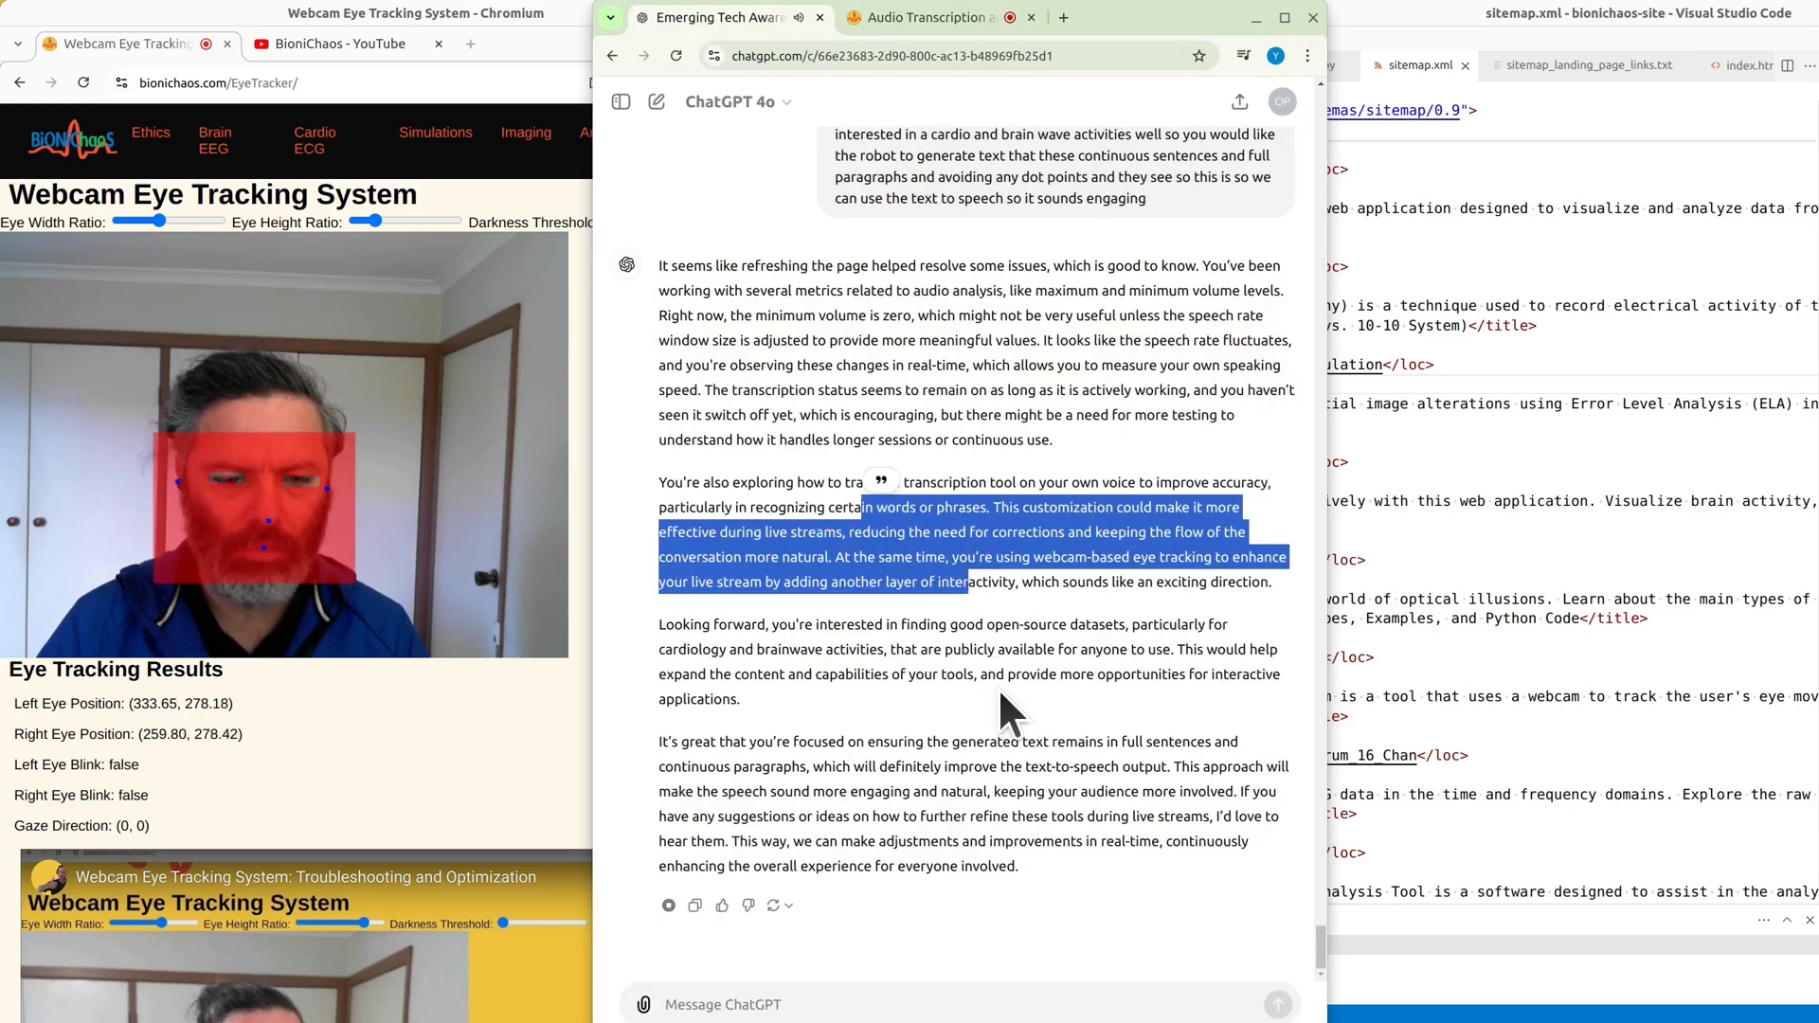
{"action": "left_click", "coordinate": [986, 743]}
{"action": "left_click_drag", "start_coordinate": [819, 365], "coordinate": [934, 413]}
- Check the transcriber status and the end of the transcript on the speech analysis page
{"action": "left_click", "coordinate": [881, 19]}
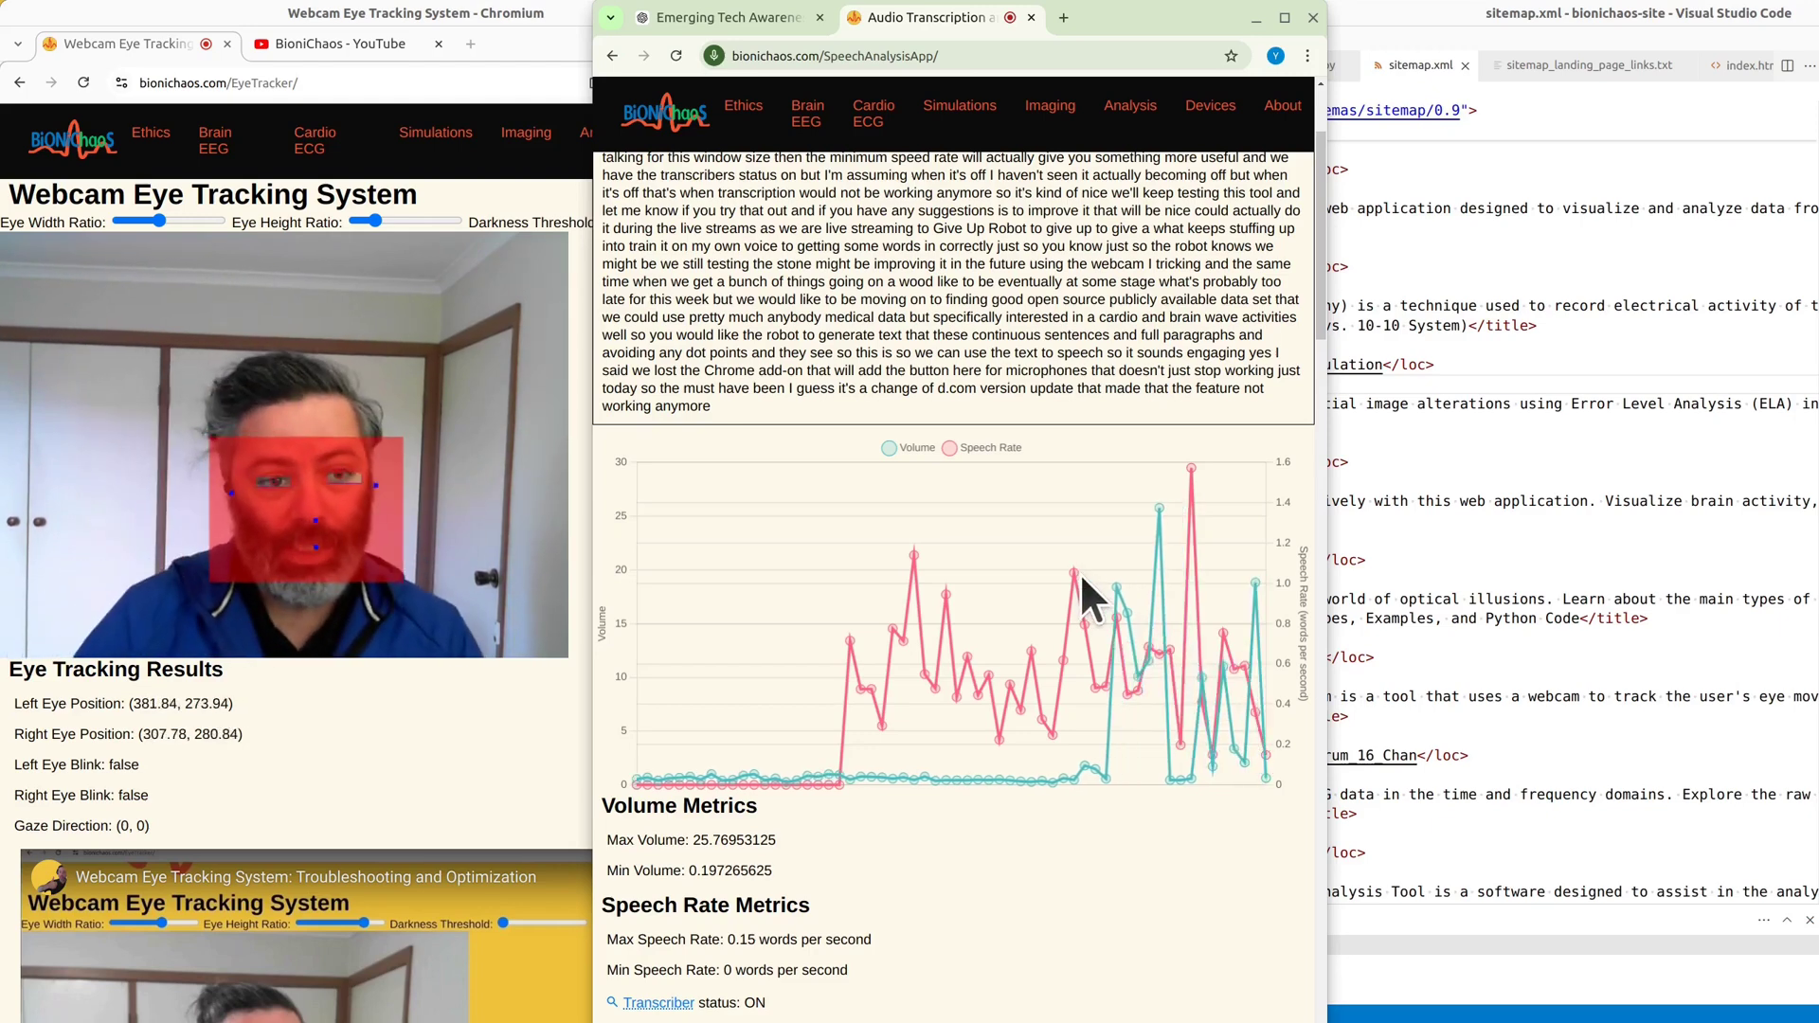
{"action": "scroll", "coordinate": [1061, 566], "scroll_direction": "down", "scroll_amount": 2}
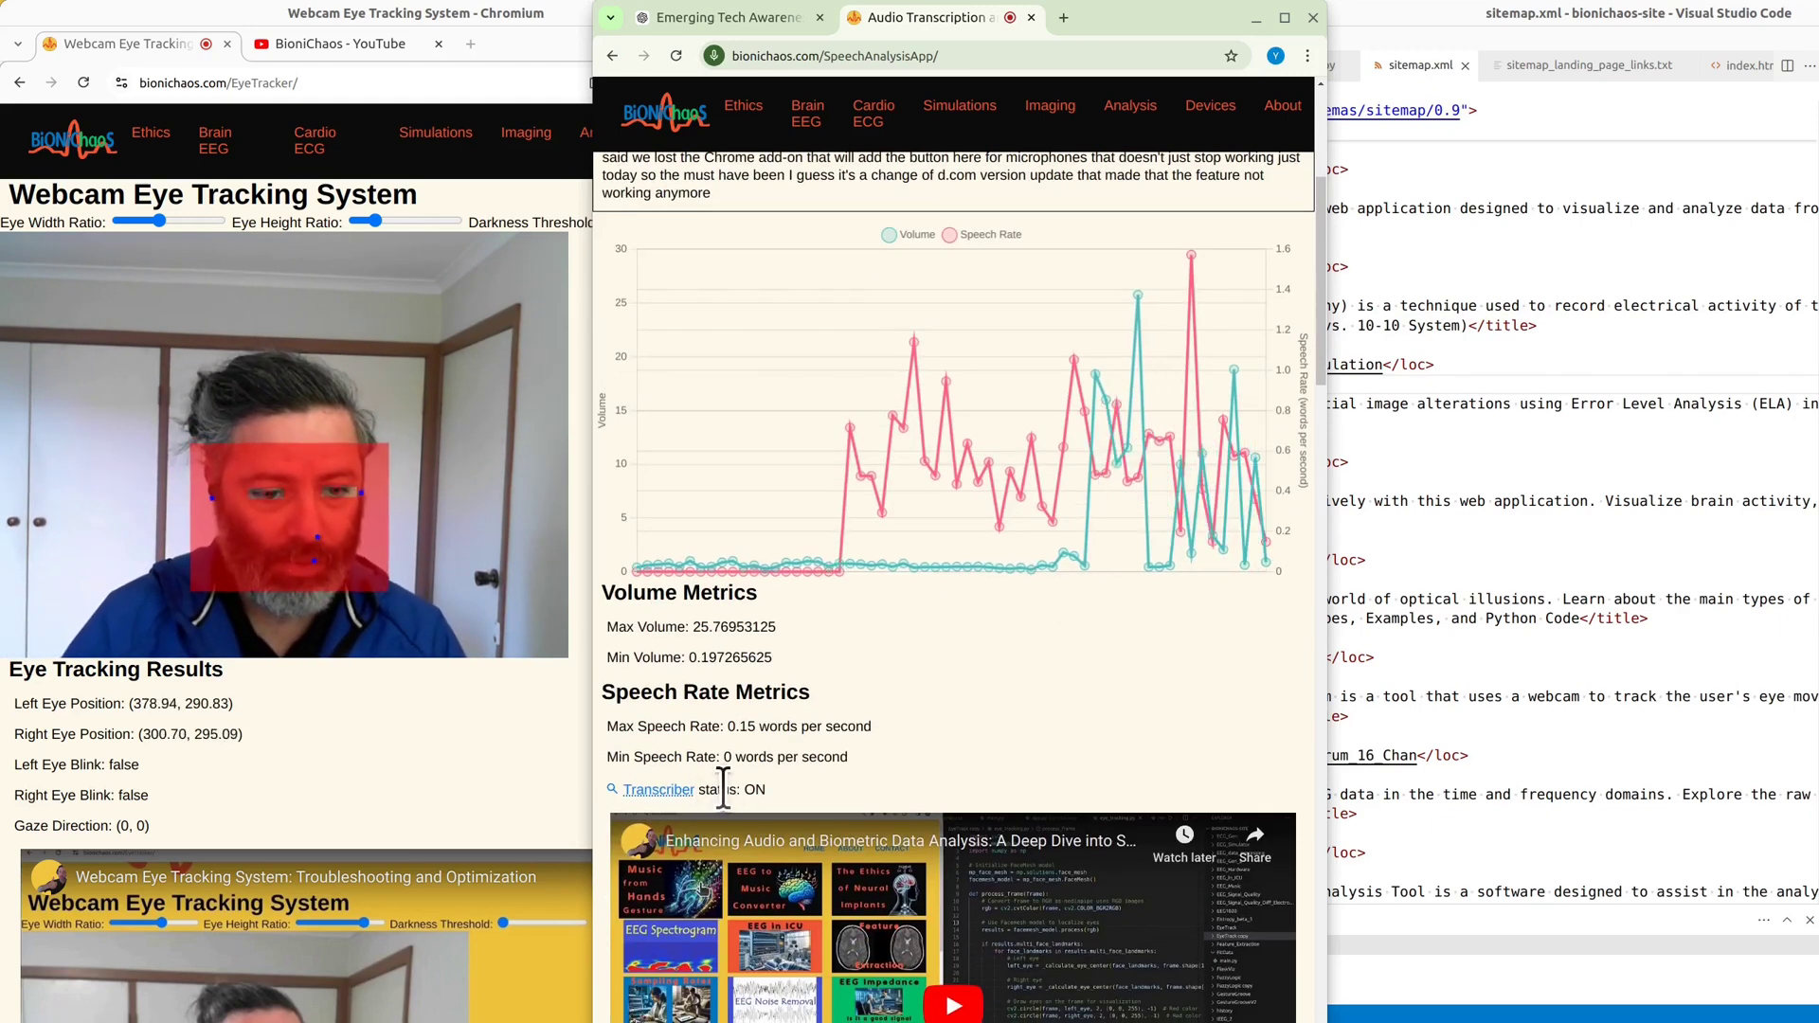
{"action": "left_click_drag", "start_coordinate": [722, 790], "coordinate": [748, 789]}
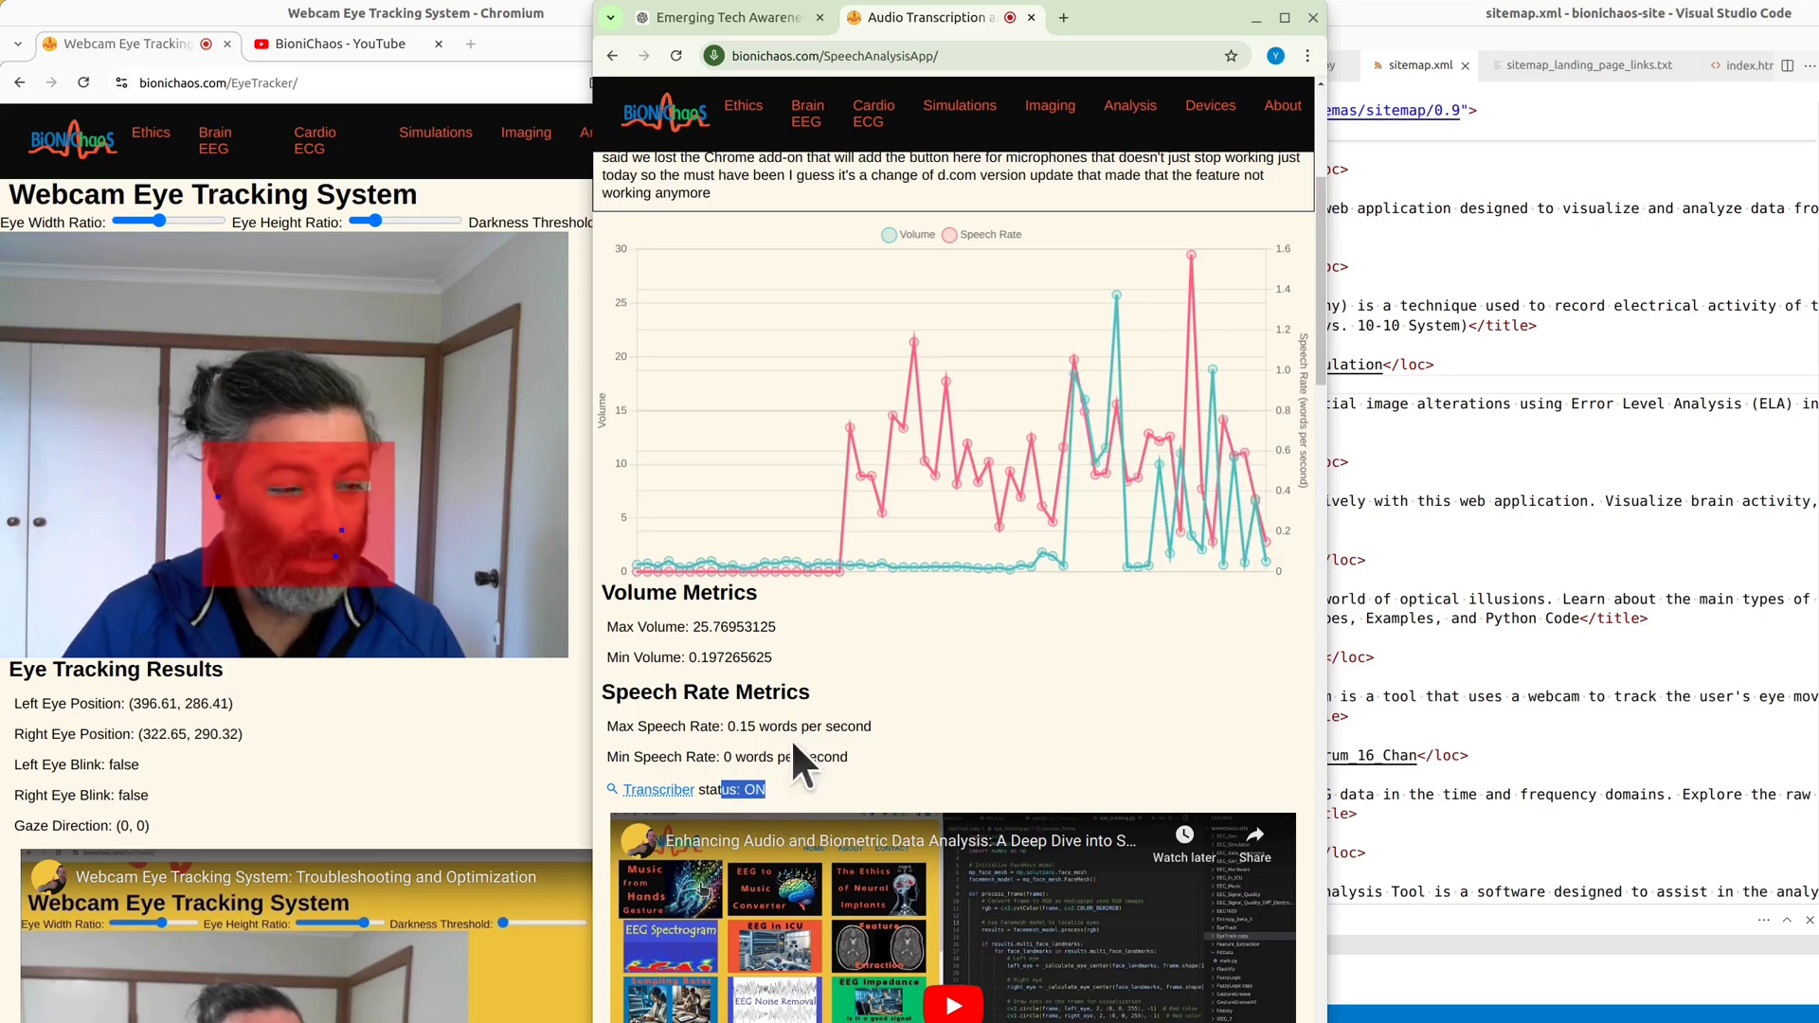
{"action": "scroll", "coordinate": [831, 744], "scroll_direction": "up", "scroll_amount": 4}
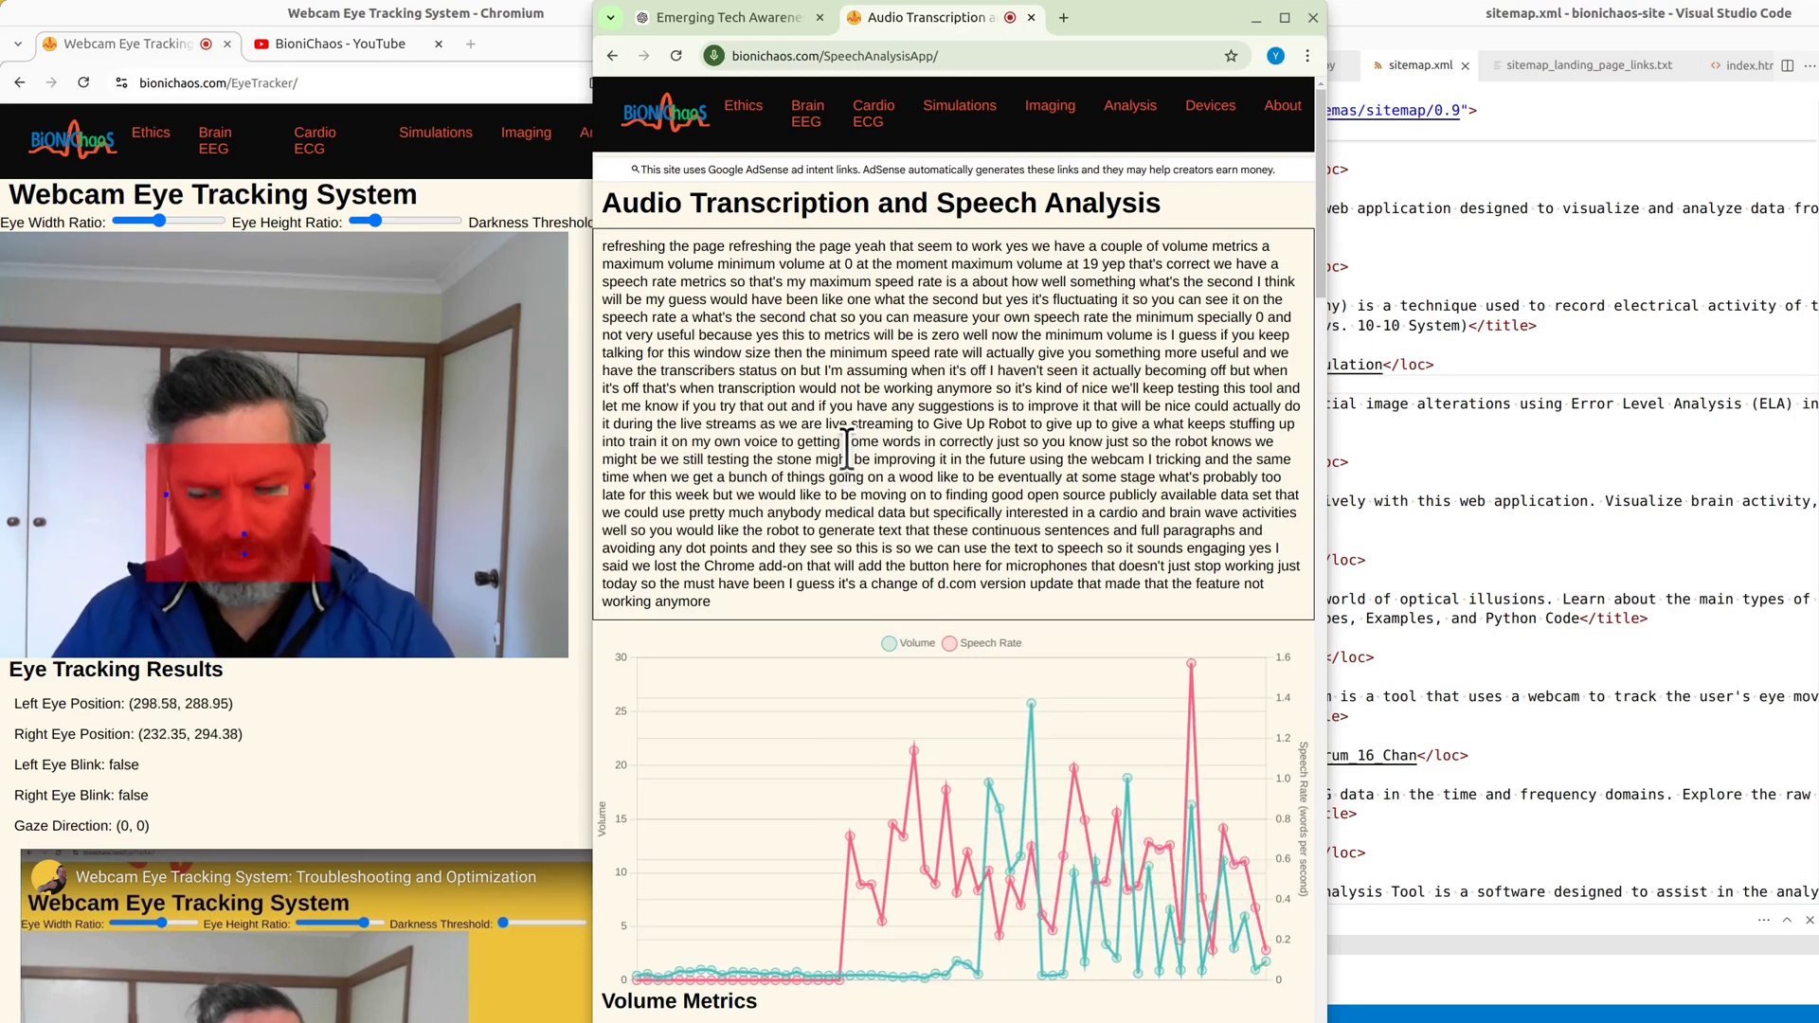
- Reload the Audio Transcription and Speech Analysis page and return to it from ChatGPT
{"action": "key", "text": "F5"}
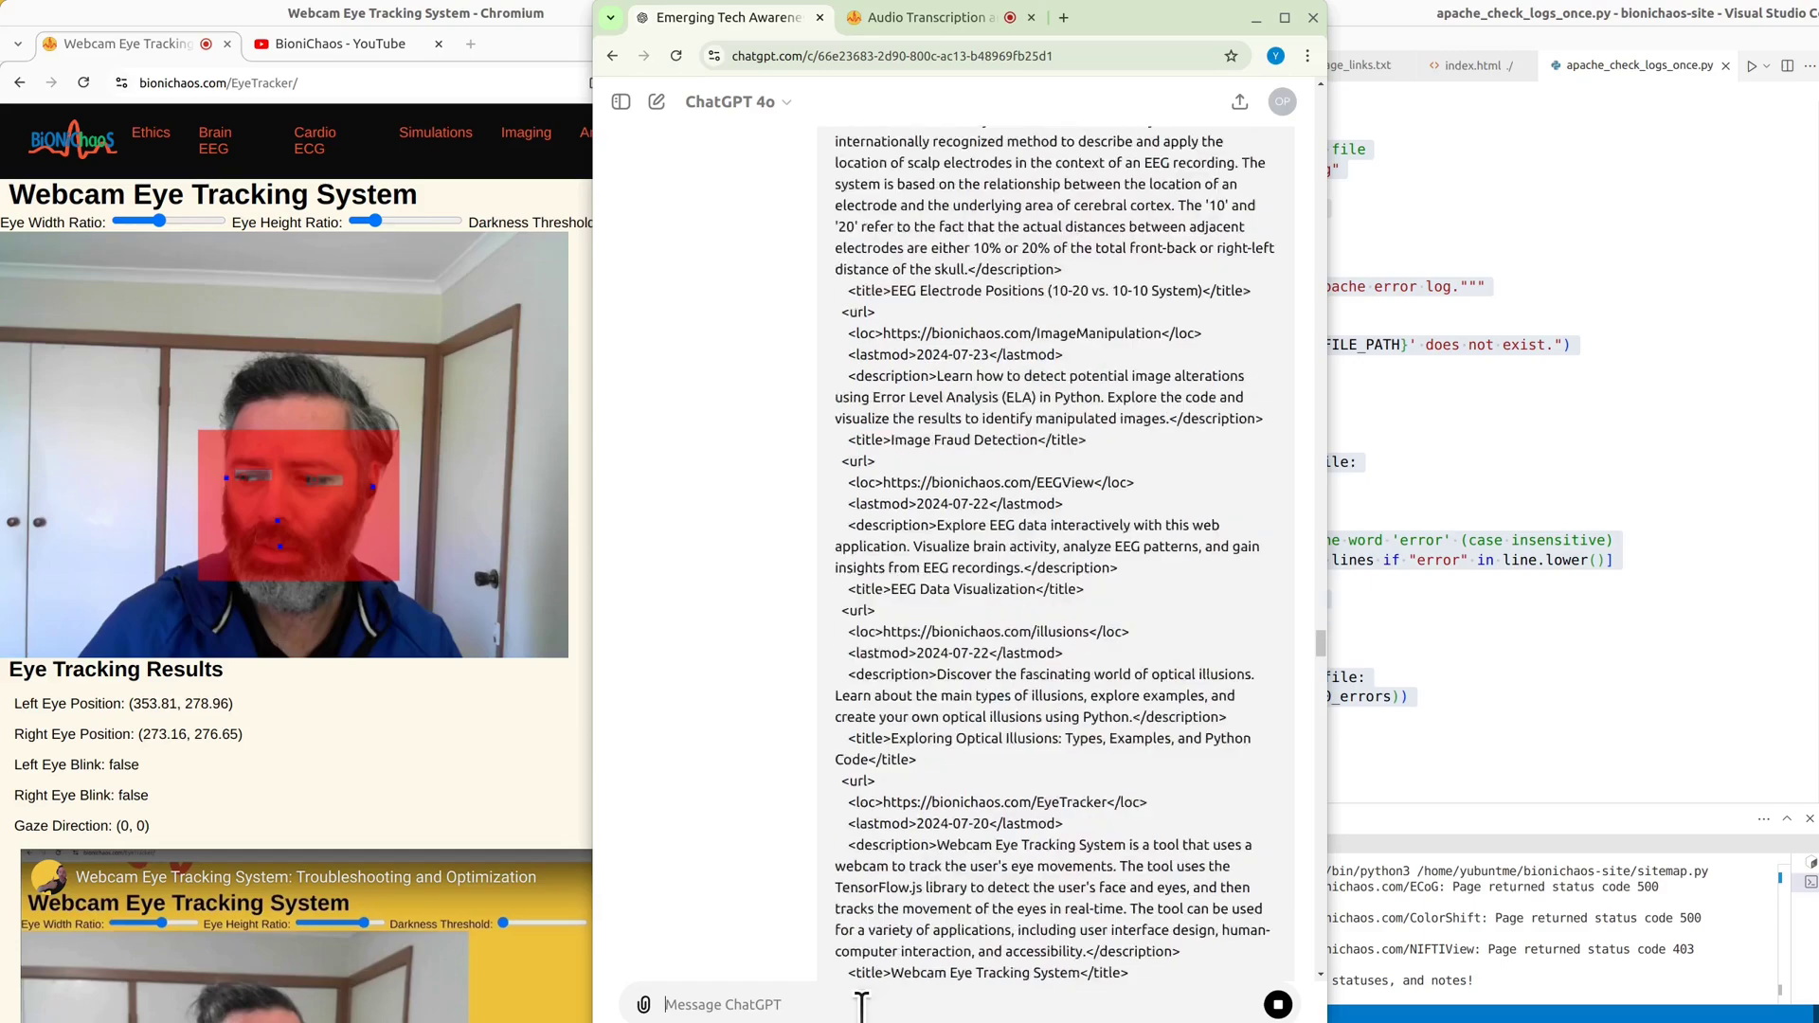
{"action": "left_click", "coordinate": [905, 19]}
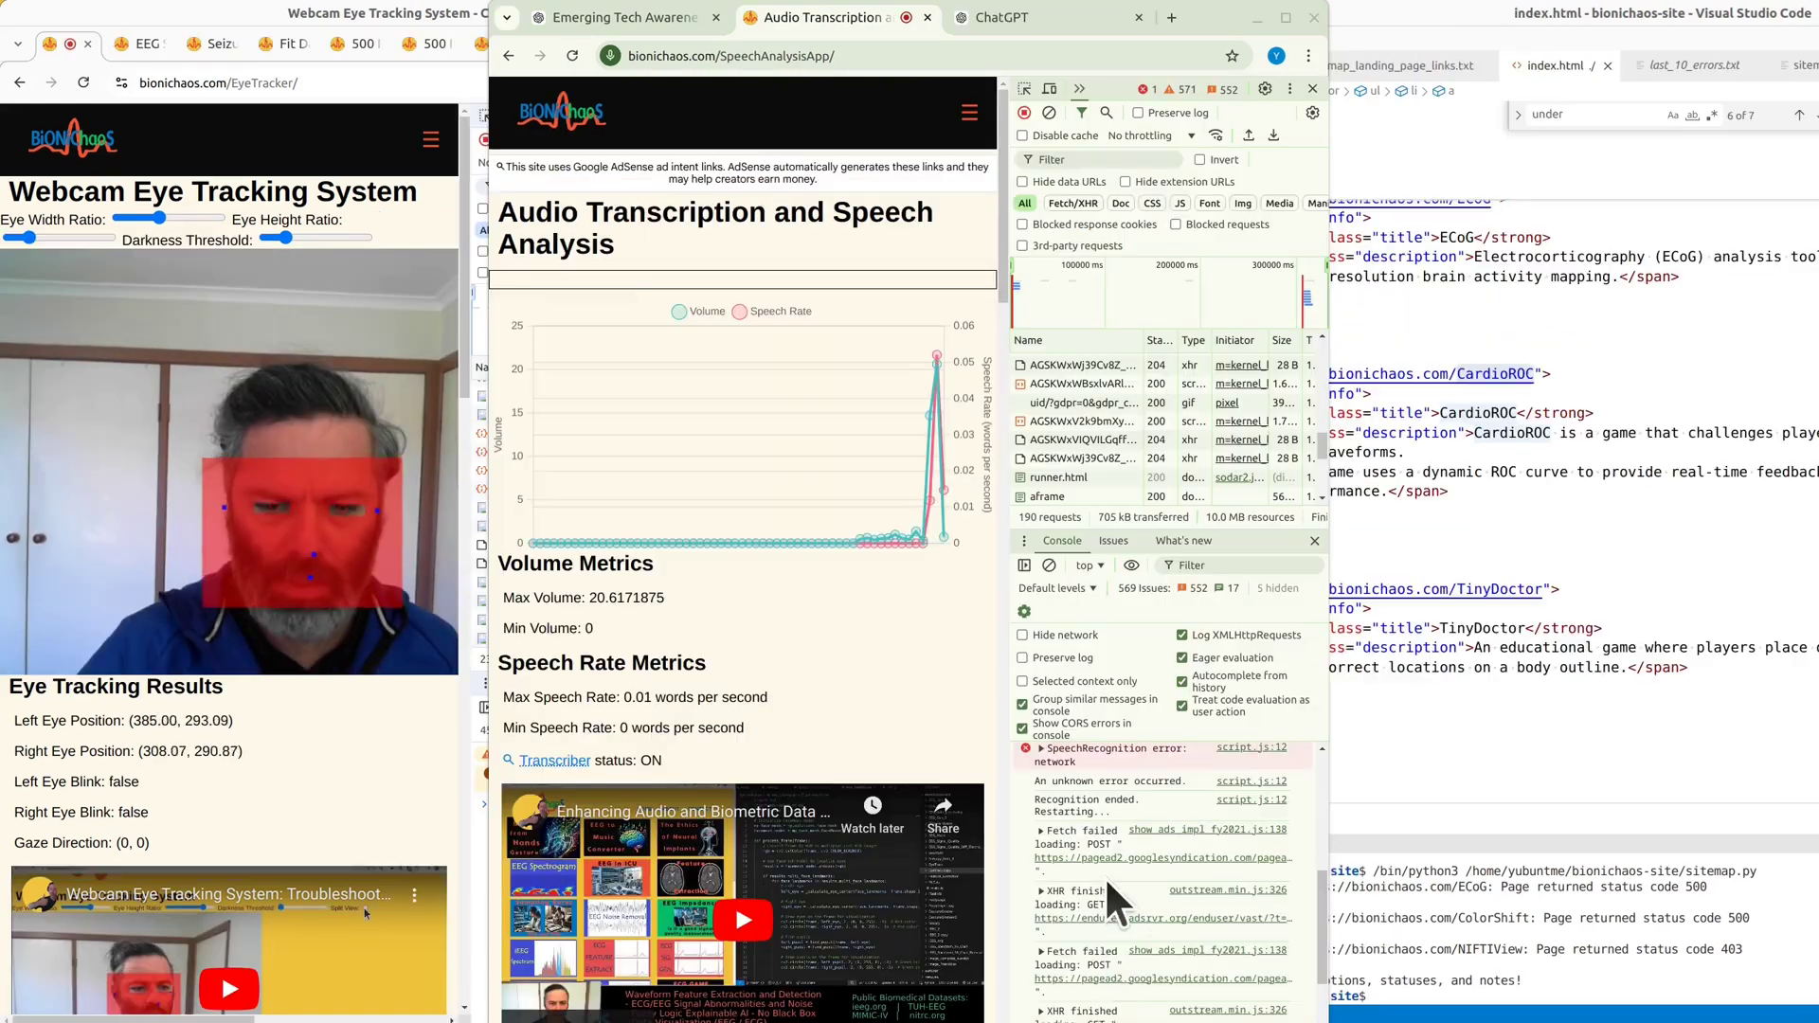
- Inspect the SpeechRecognition network error in the console and reload the Audio Transcription and Speech Analysis page to restart transcribing
{"action": "scroll", "coordinate": [1117, 912], "scroll_direction": "down", "scroll_amount": 3}
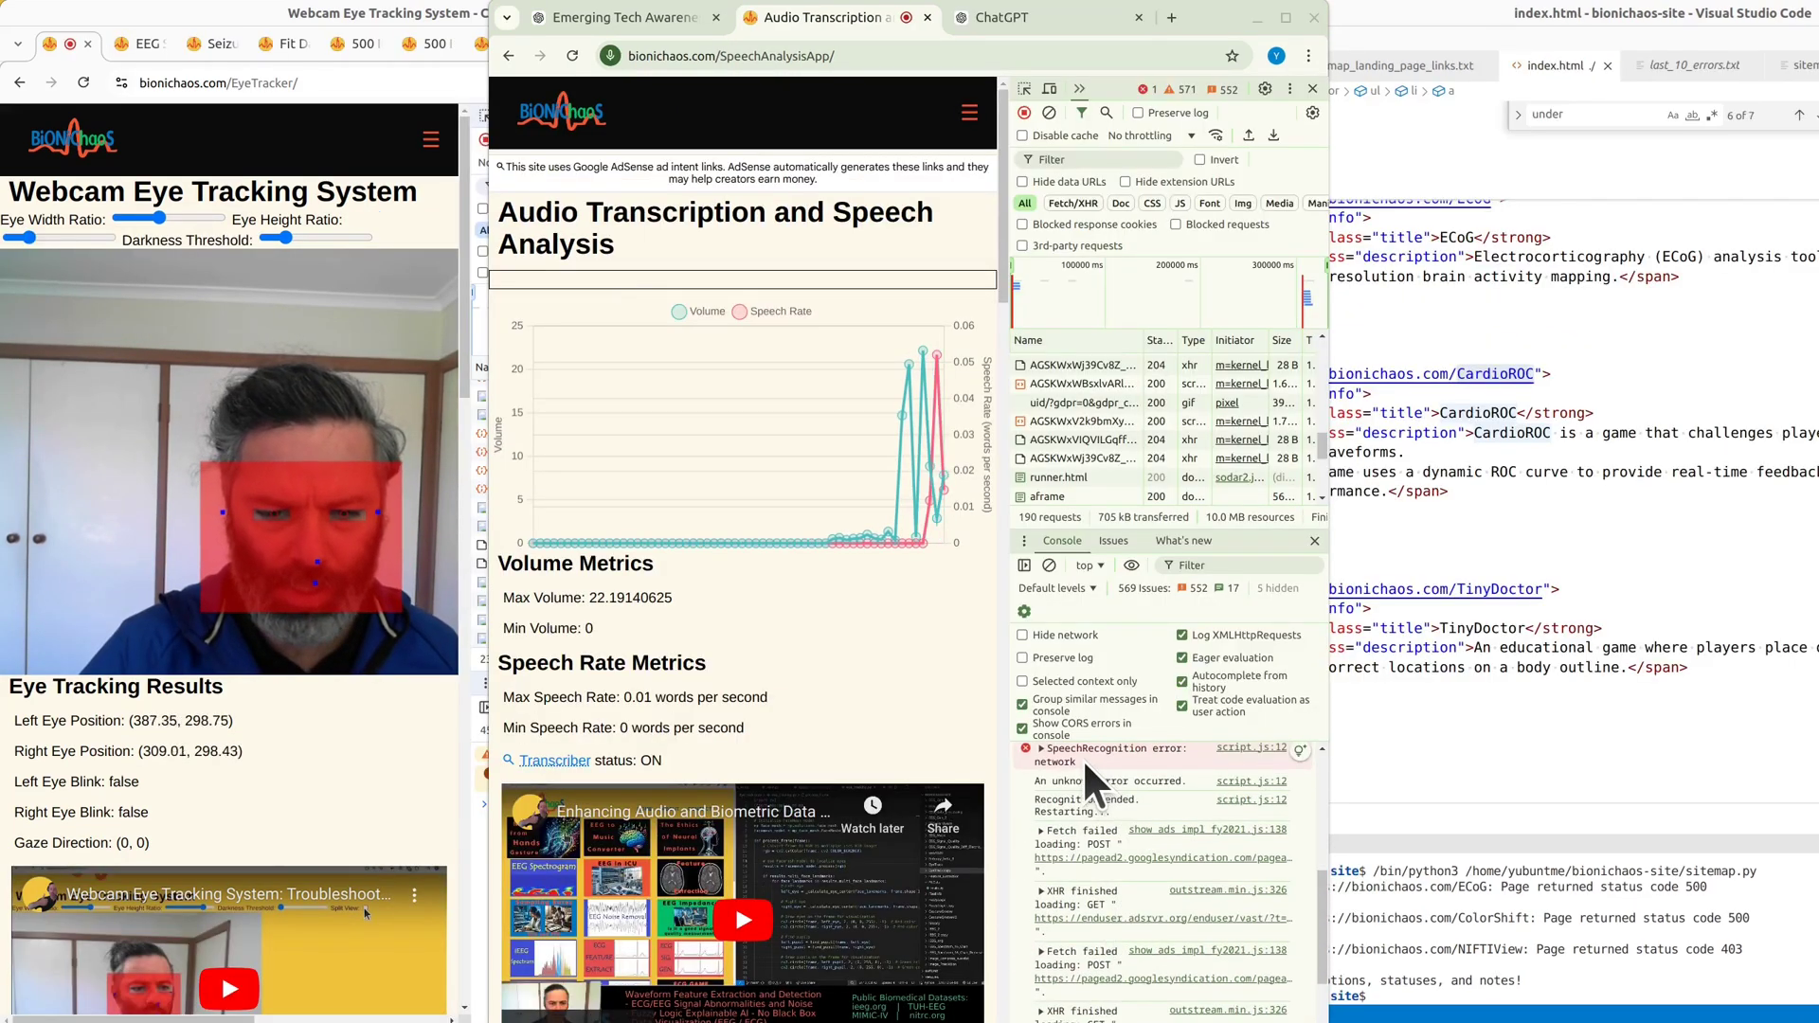
{"action": "key", "text": "ctrl+r"}
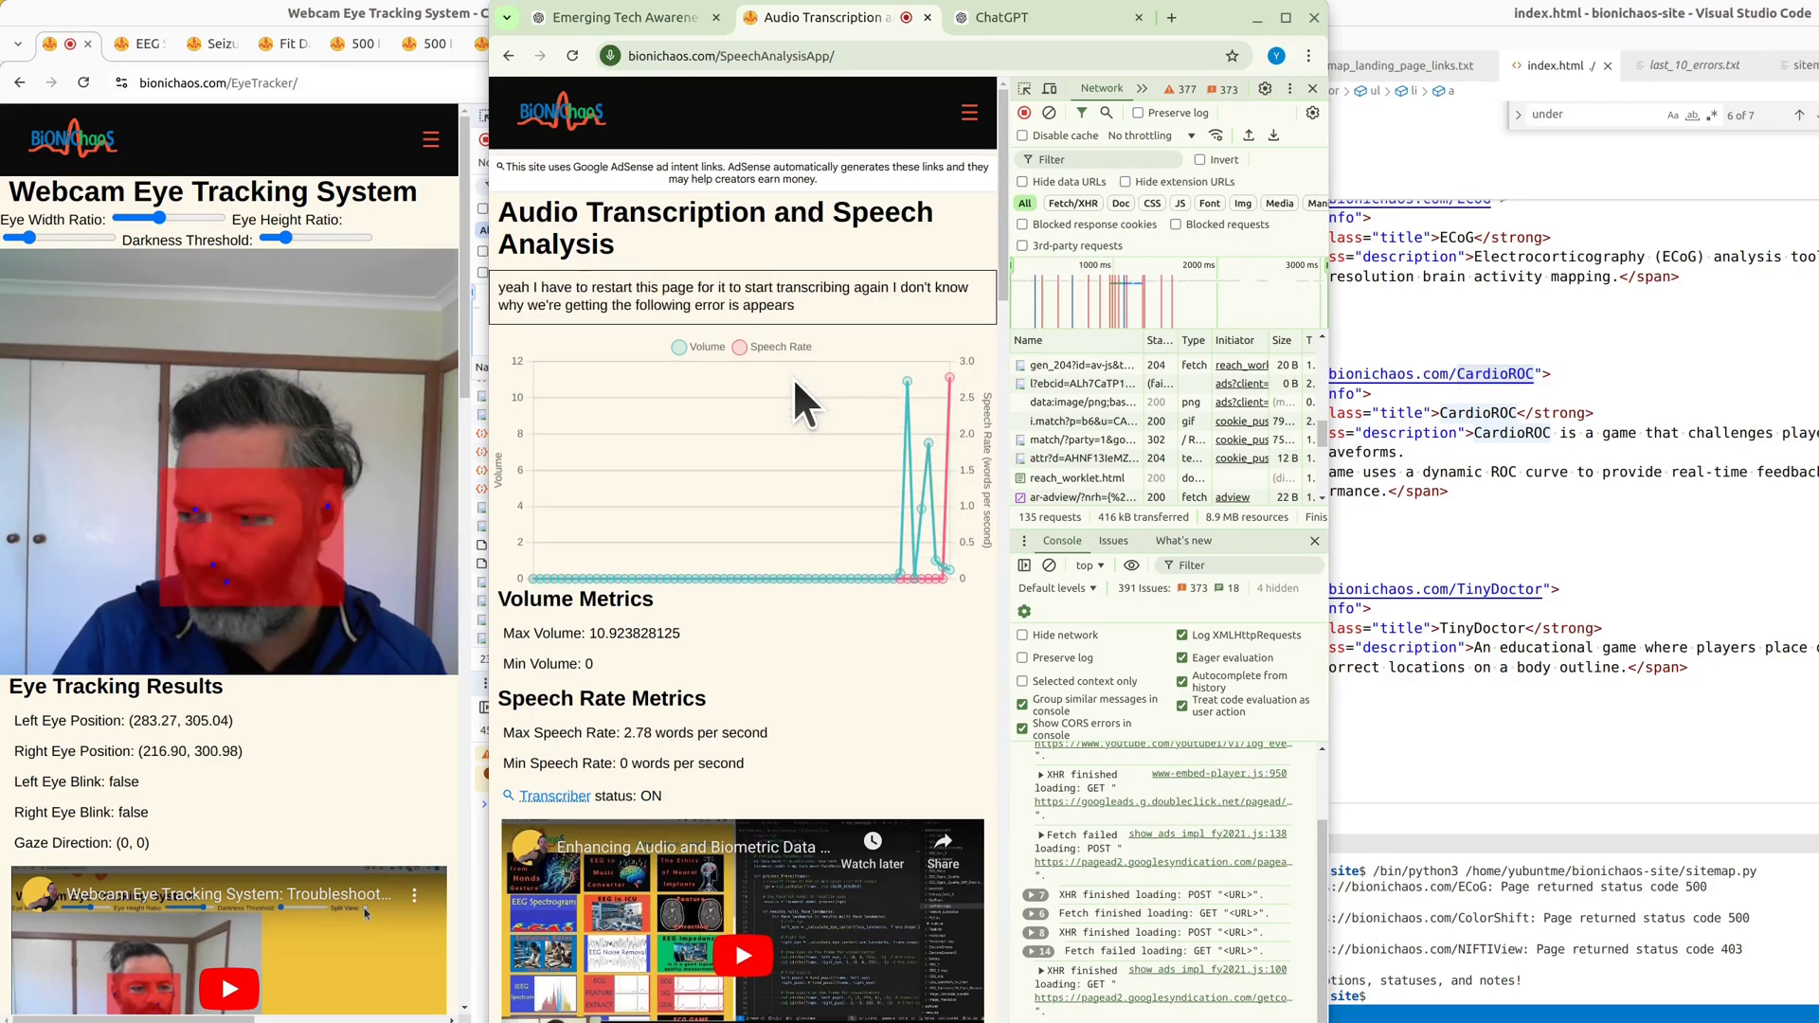
- Review the Under Development section of index.html in Visual Studio Code and check the Transcriber status on the speech analysis page
{"action": "key", "text": "alt+Tab"}
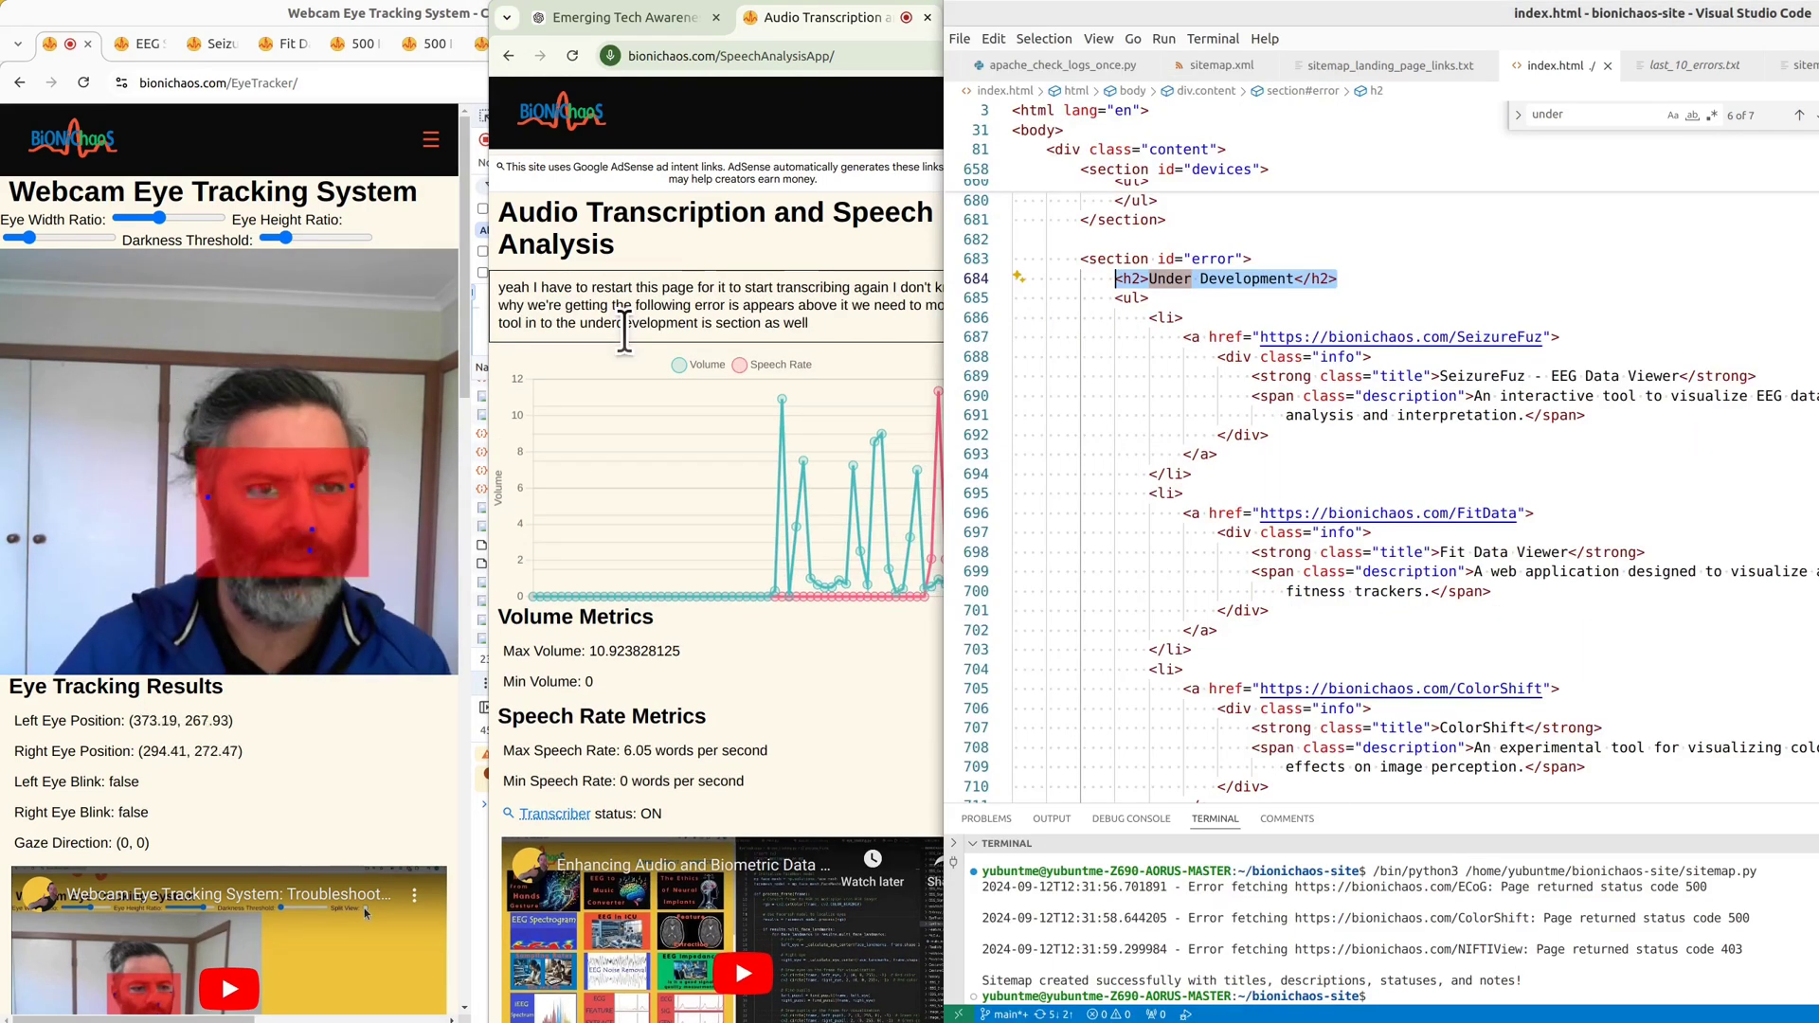
{"action": "left_click", "coordinate": [798, 12]}
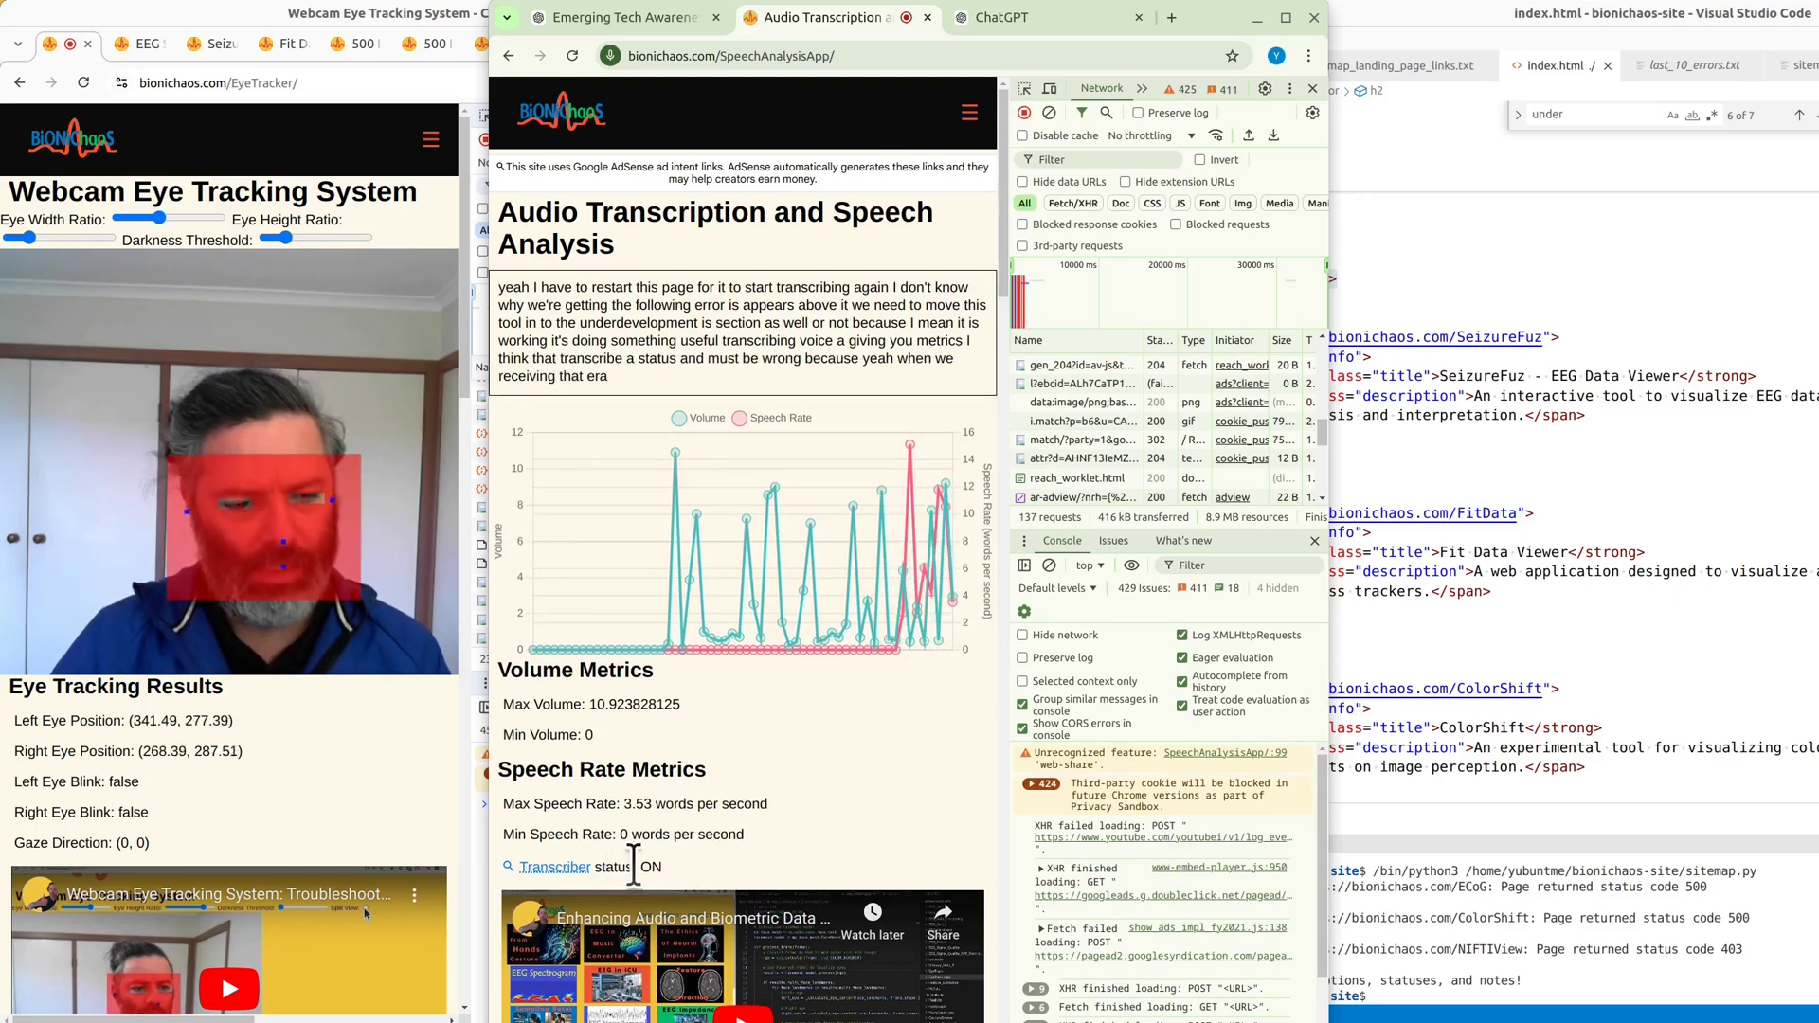
{"action": "left_click_drag", "start_coordinate": [603, 867], "coordinate": [674, 864]}
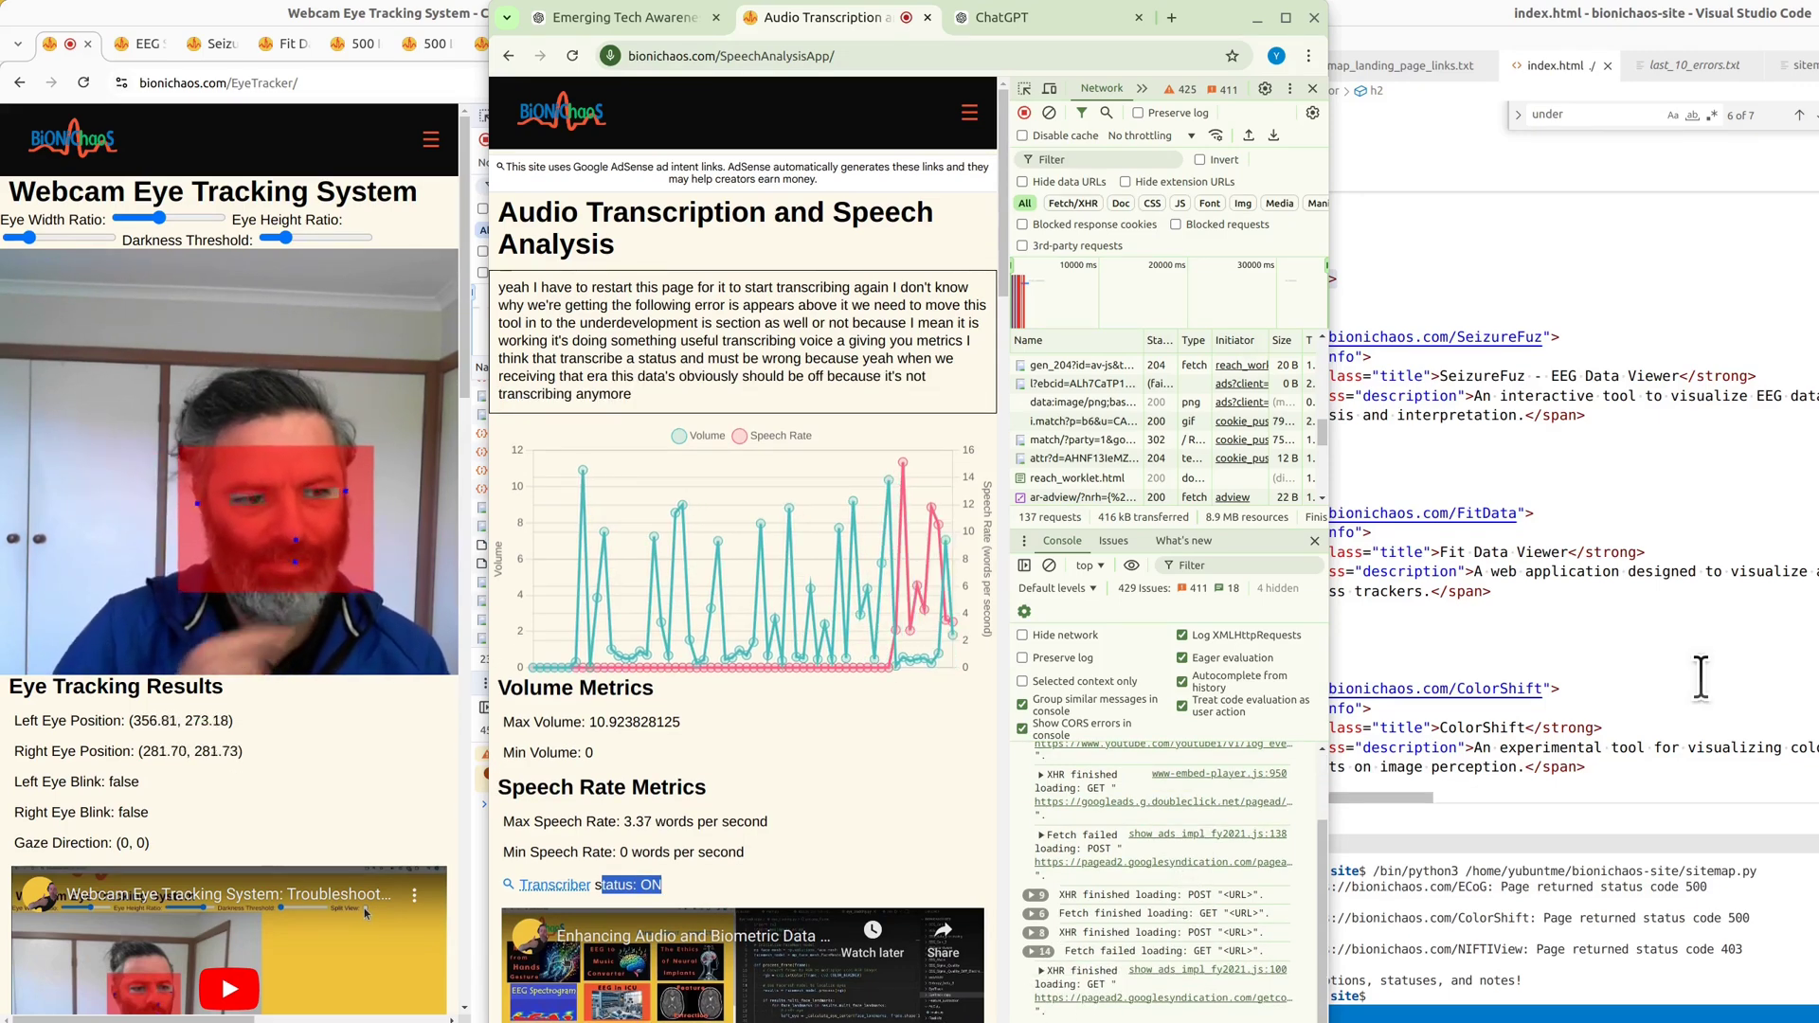
{"action": "left_click", "coordinate": [1637, 655]}
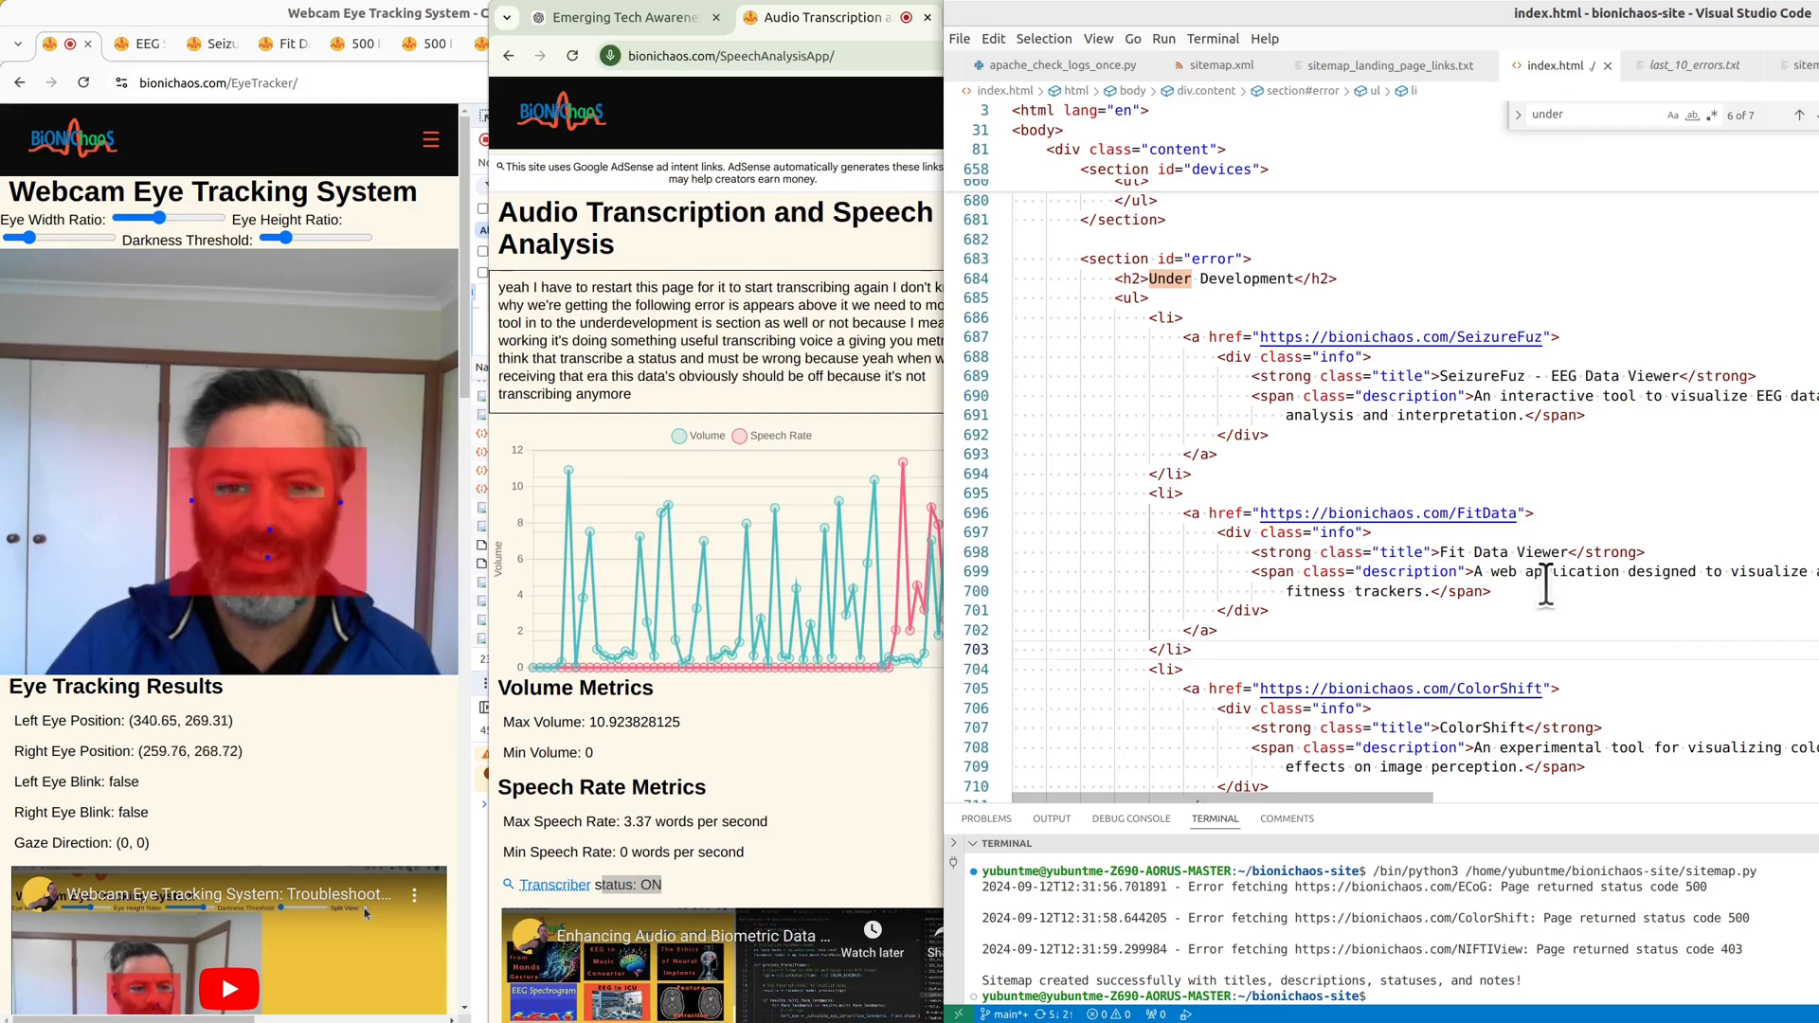
{"action": "left_click", "coordinate": [1381, 591]}
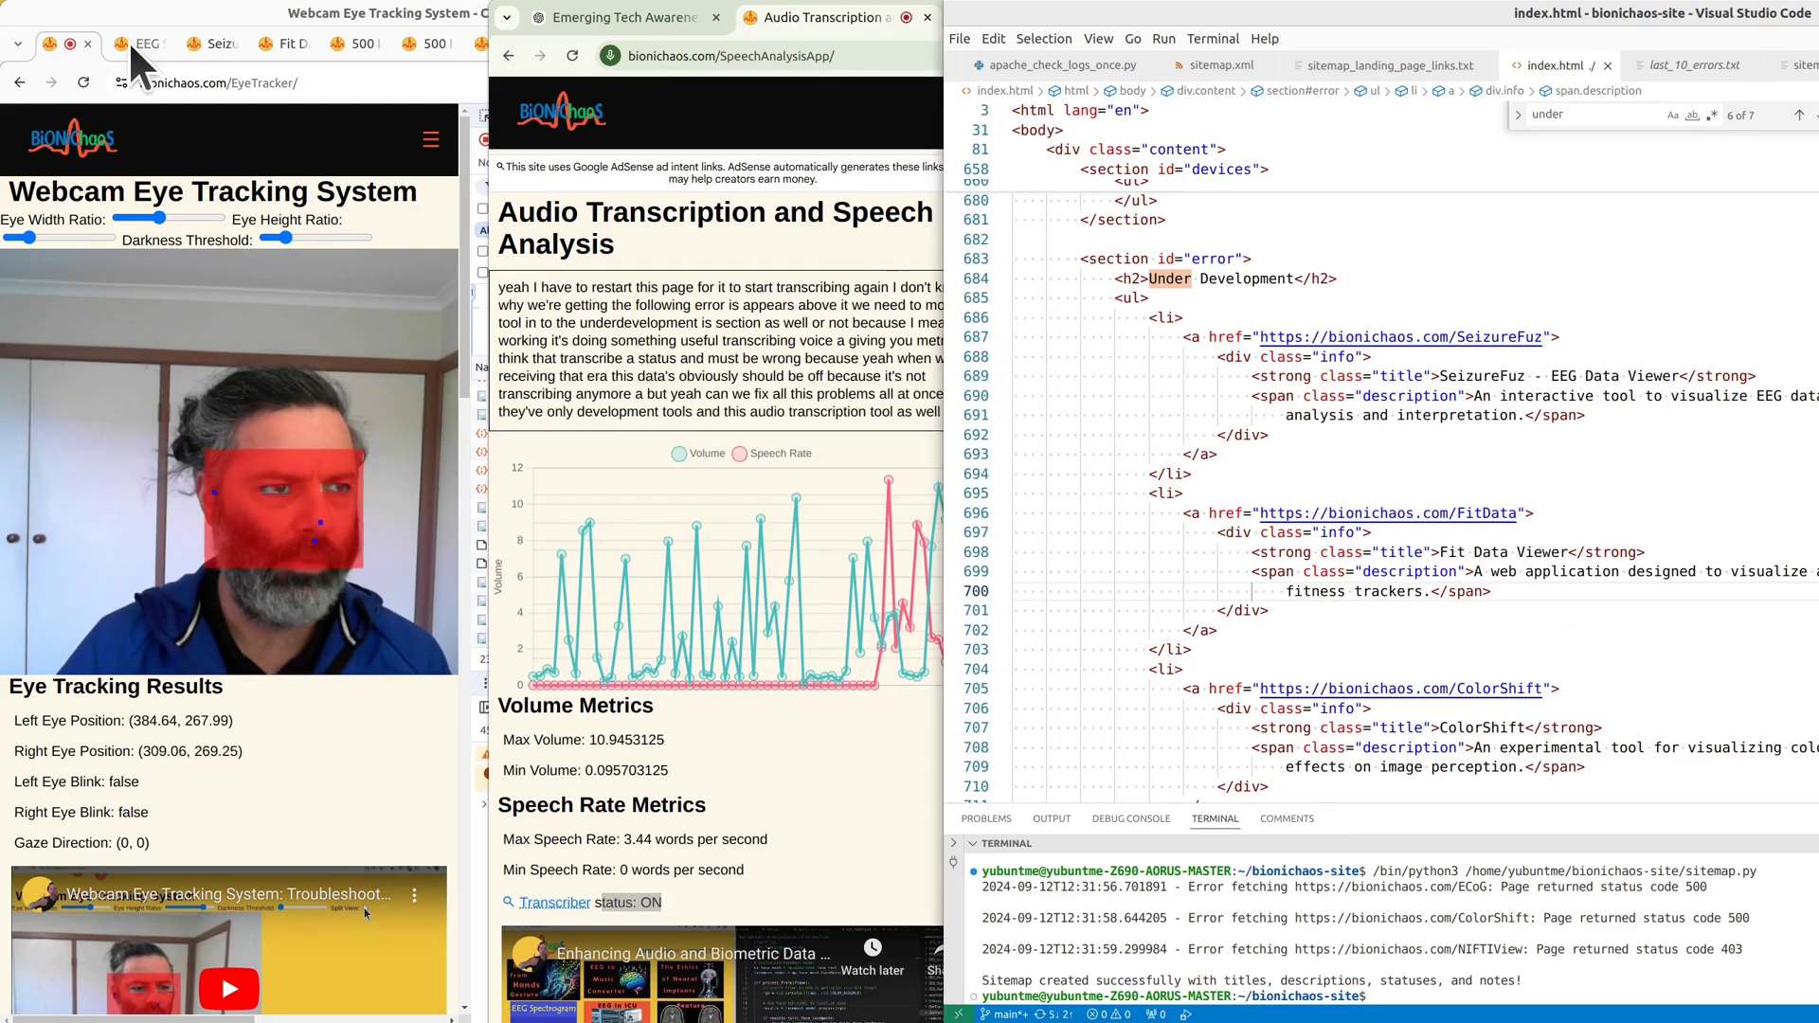